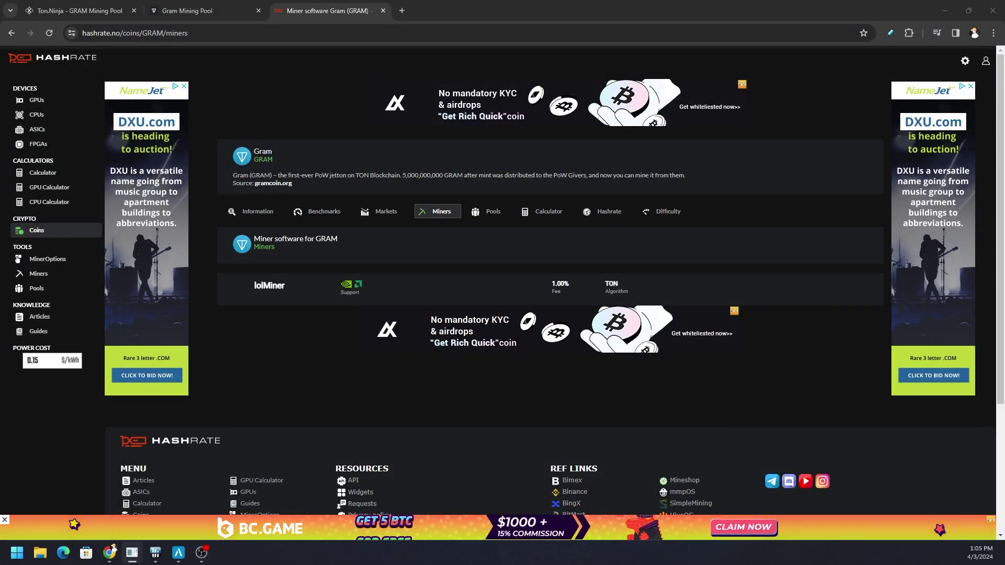
Close the running lolMiner console and switch to the Ton.Ninja pool's Installation section
key(alt+Tab)
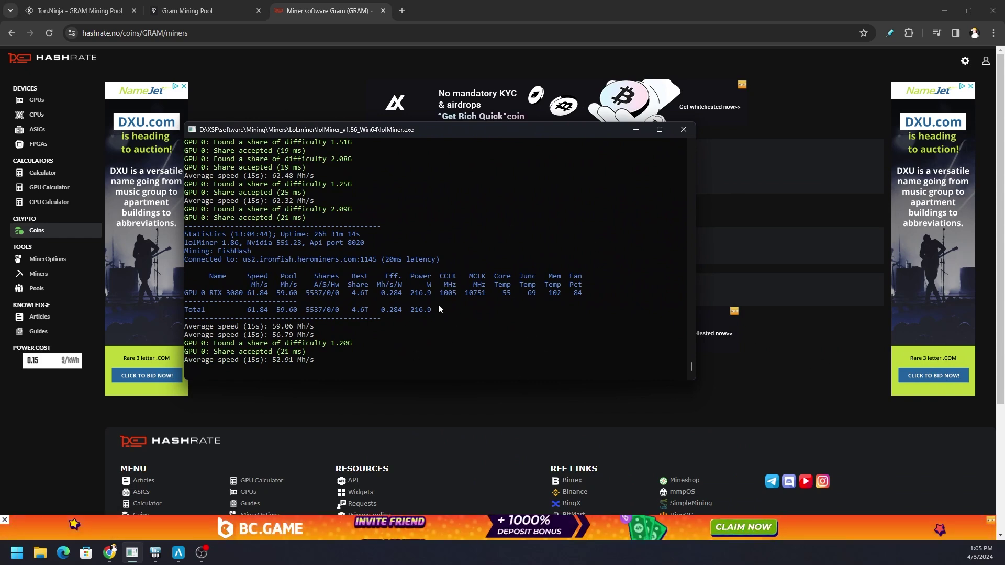
click(683, 129)
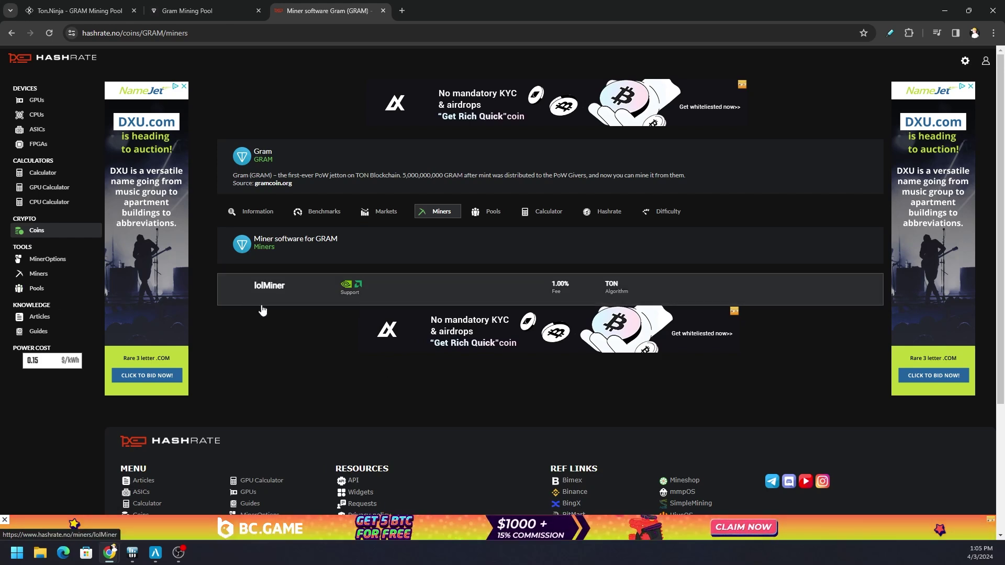
click(81, 5)
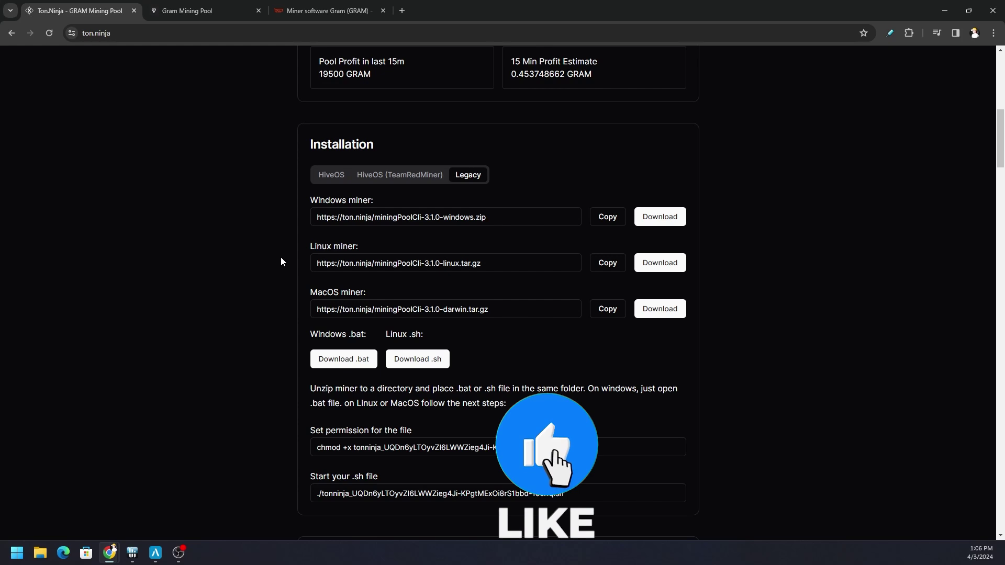
click(225, 14)
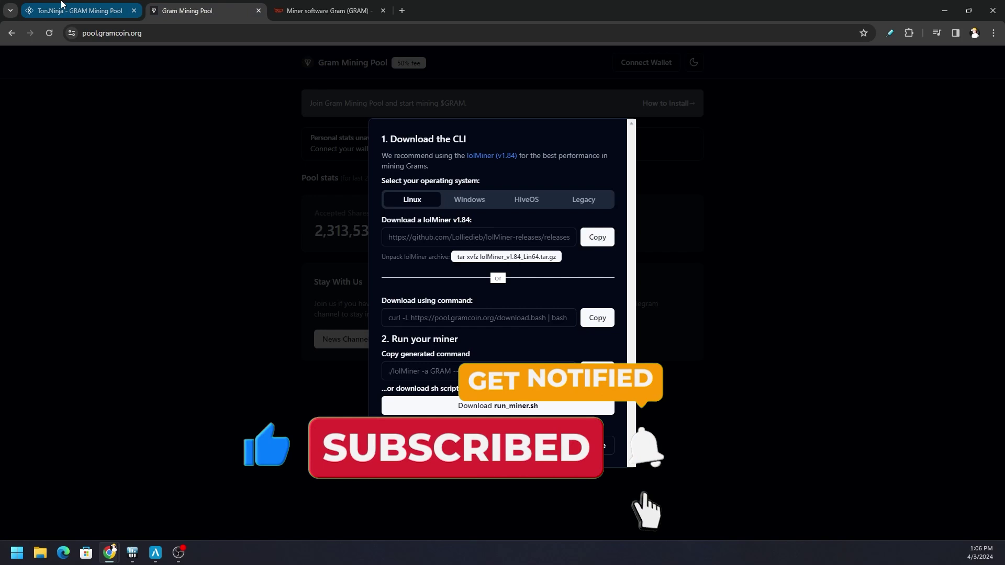
mouse_move(61, 4)
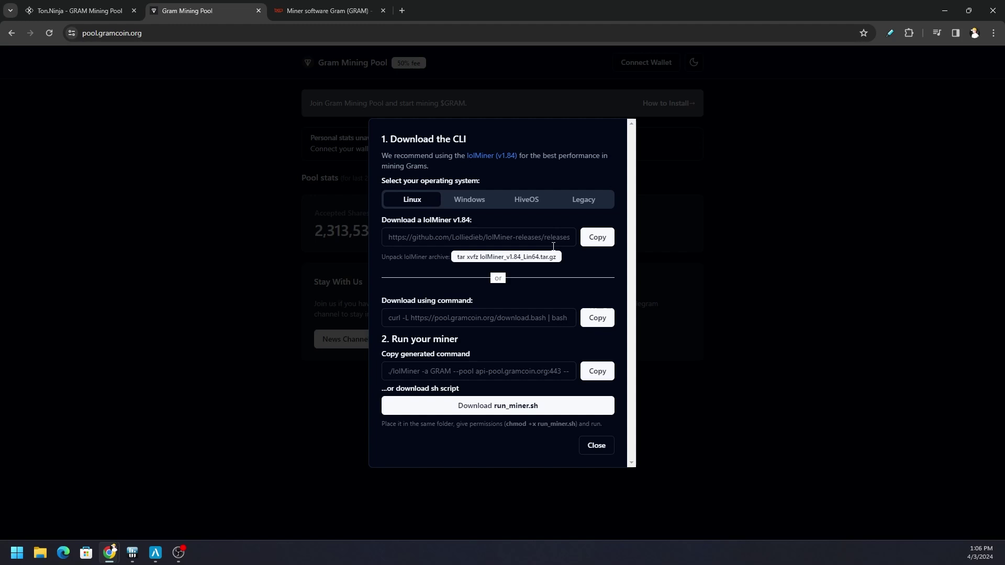
click(134, 20)
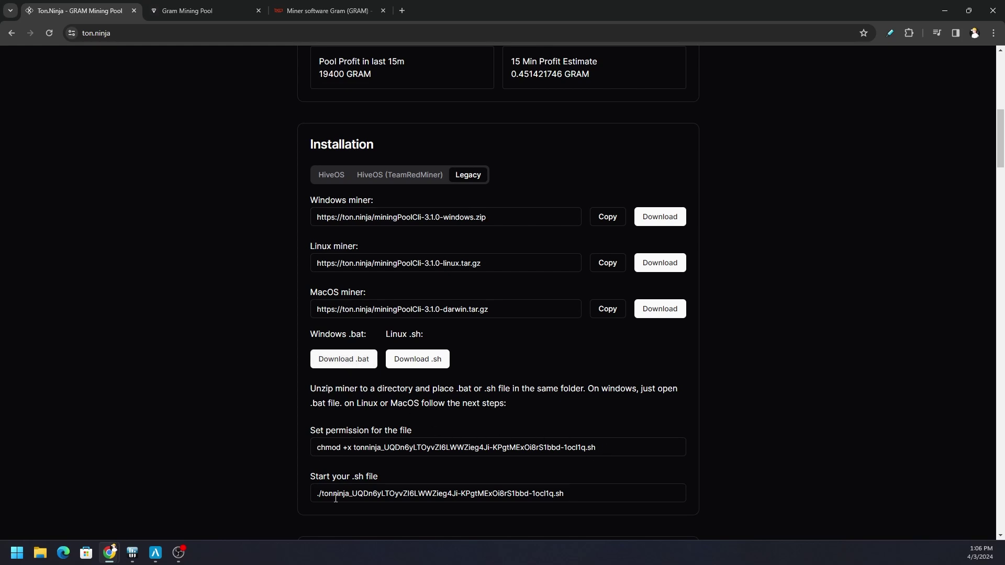
drag(573, 493, 296, 496)
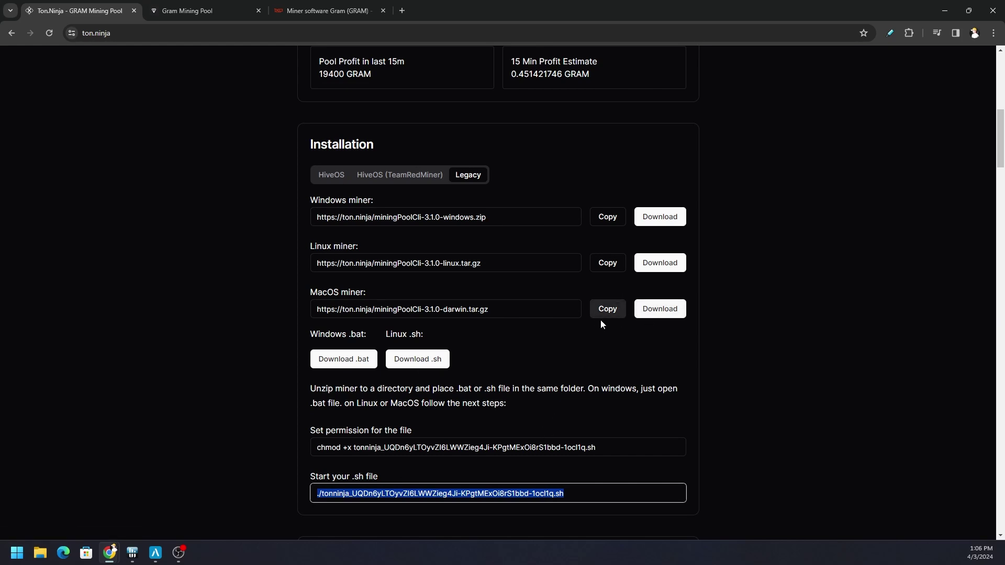
scroll(539, 357, up, 2)
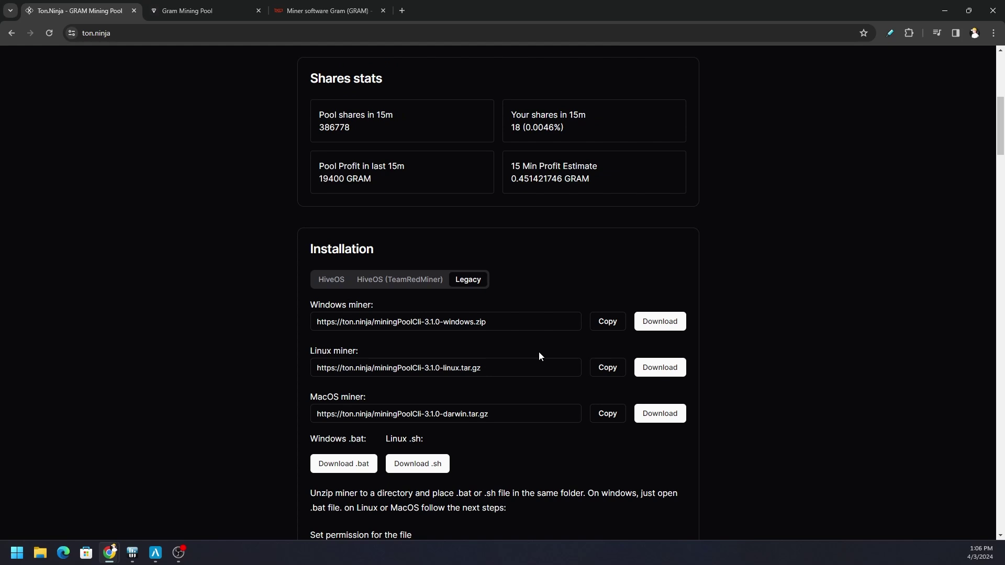
Show the HiveOS setup instructions and select the Pool URL lolminer.ton.ninja:9999
click(330, 281)
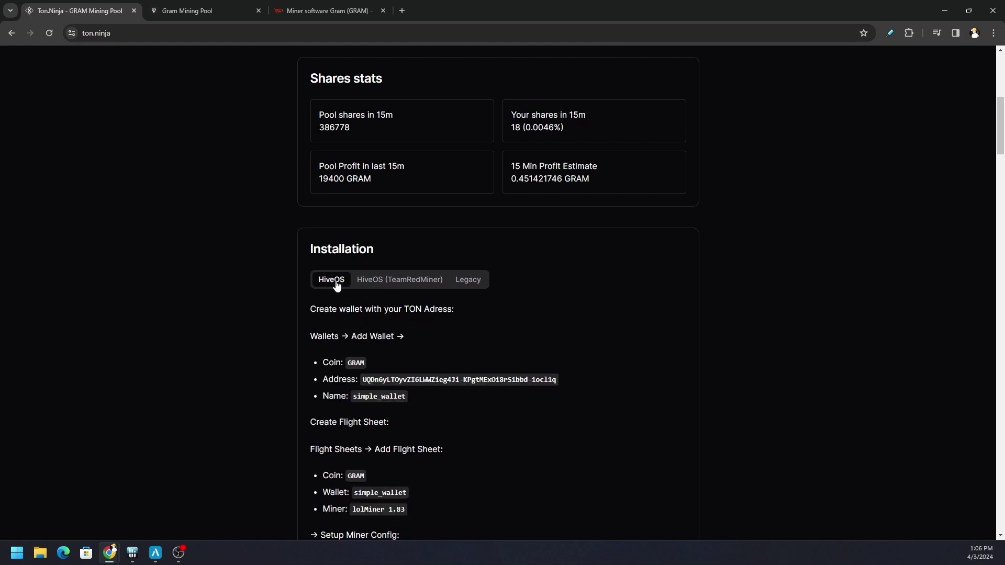
scroll(517, 358, down, 2)
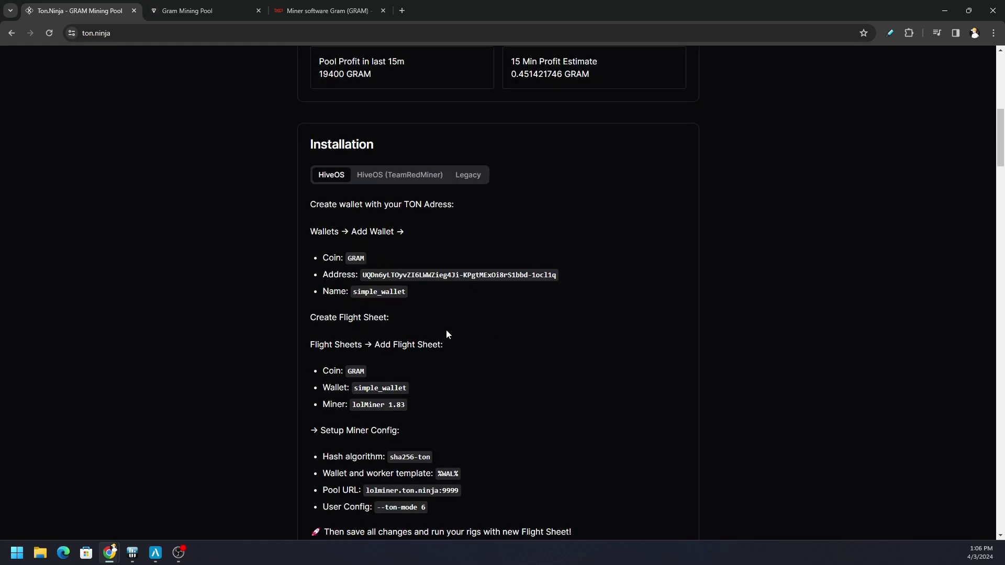
scroll(433, 370, down, 2)
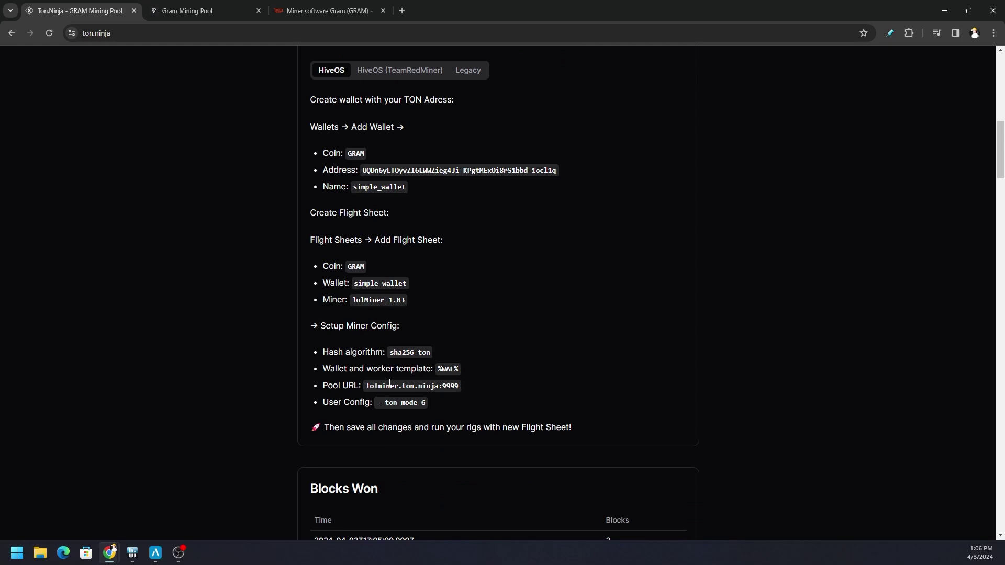
drag(367, 388, 458, 388)
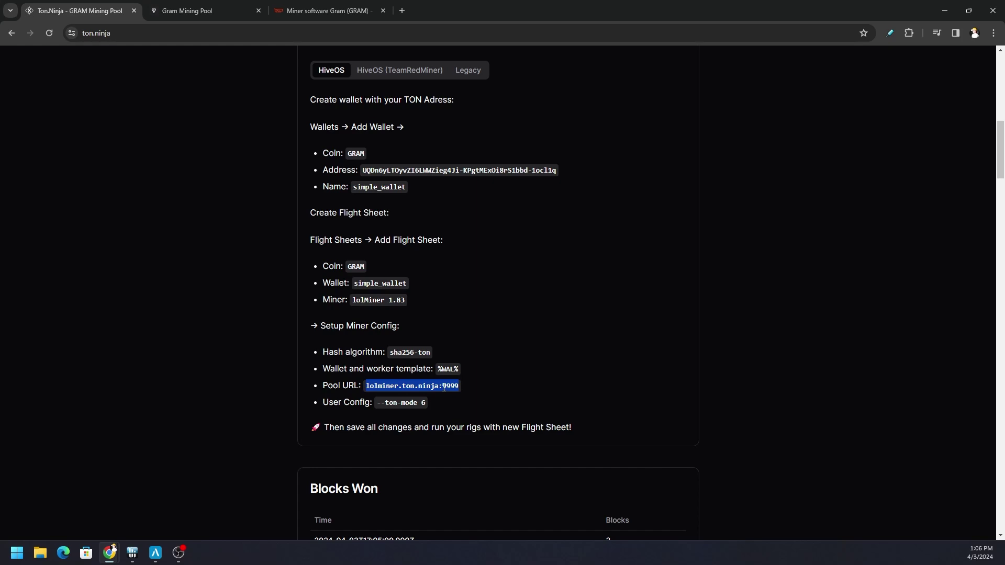
triple_click(444, 388)
click(408, 440)
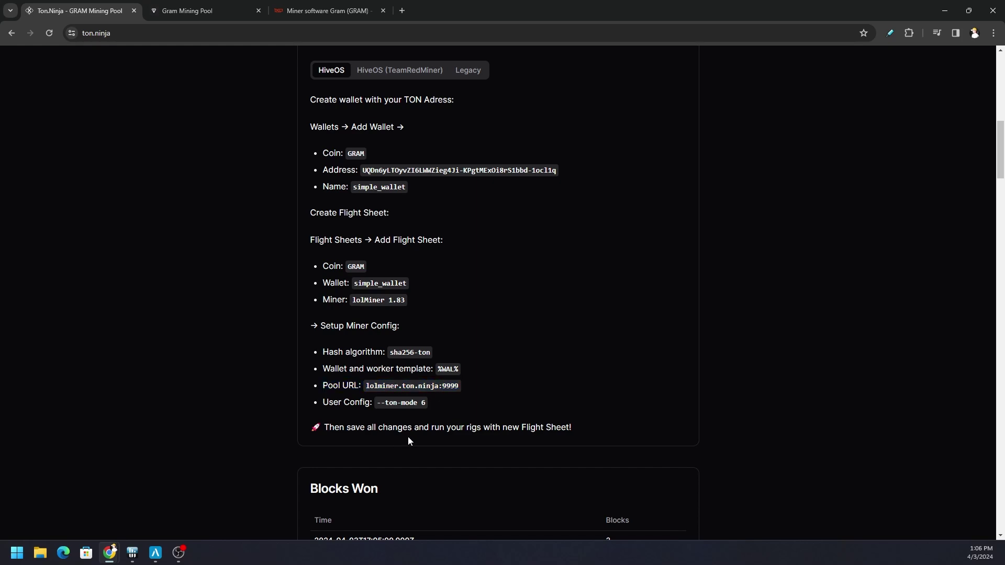
Add a new pool manually in Awesome Miner and choose Unspecified Darkcoin as its coin
click(156, 553)
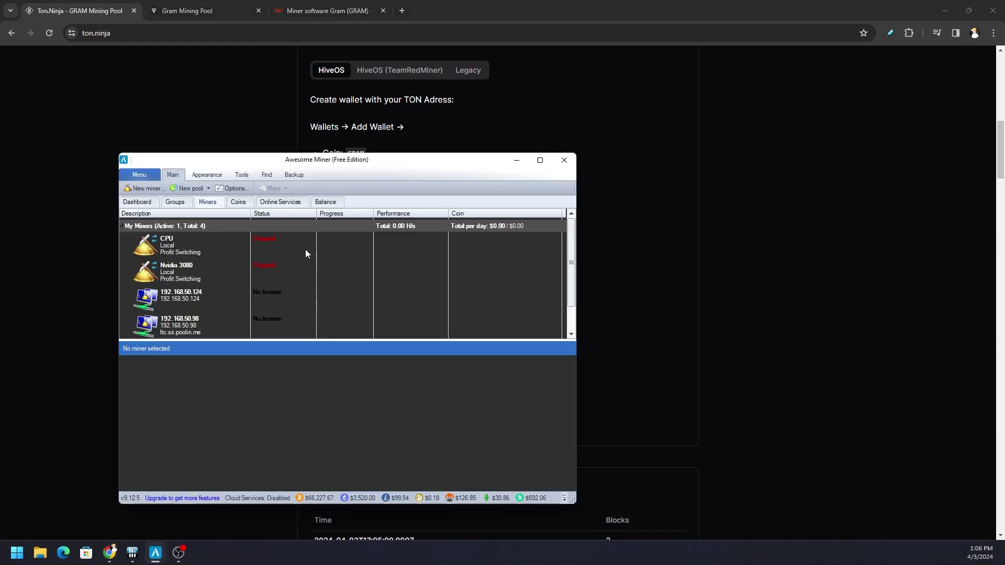
click(202, 190)
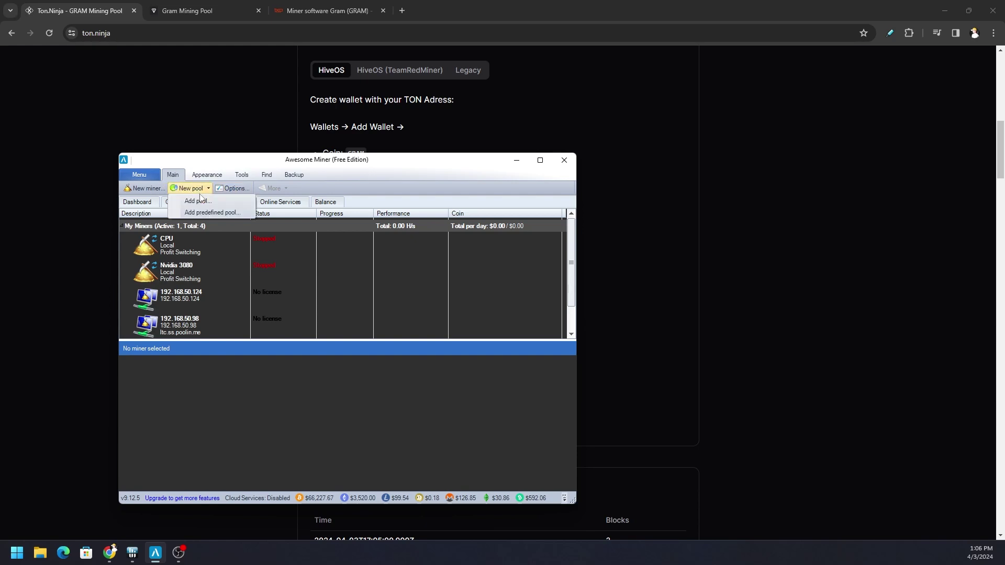
click(199, 201)
click(387, 323)
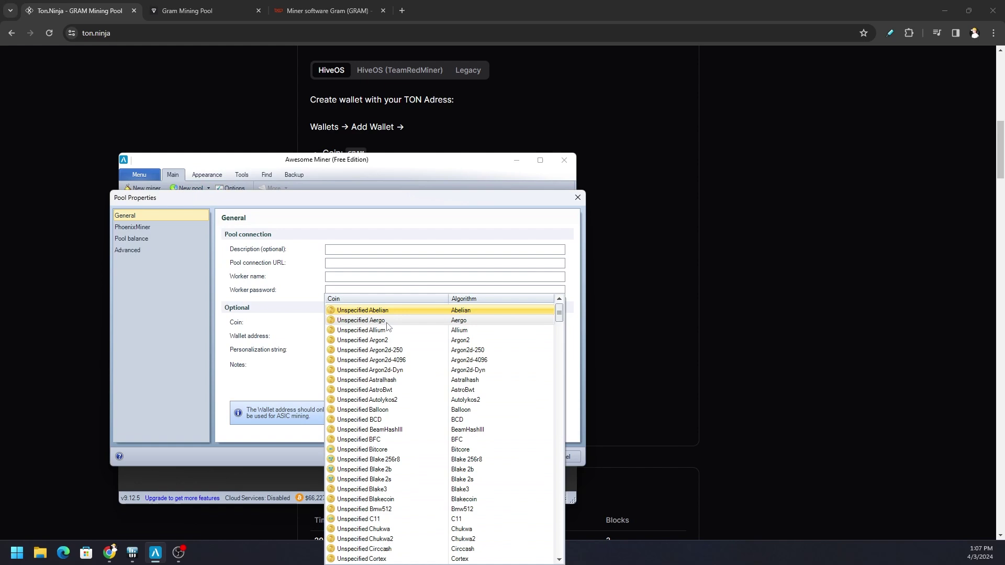
key(g)
key(r)
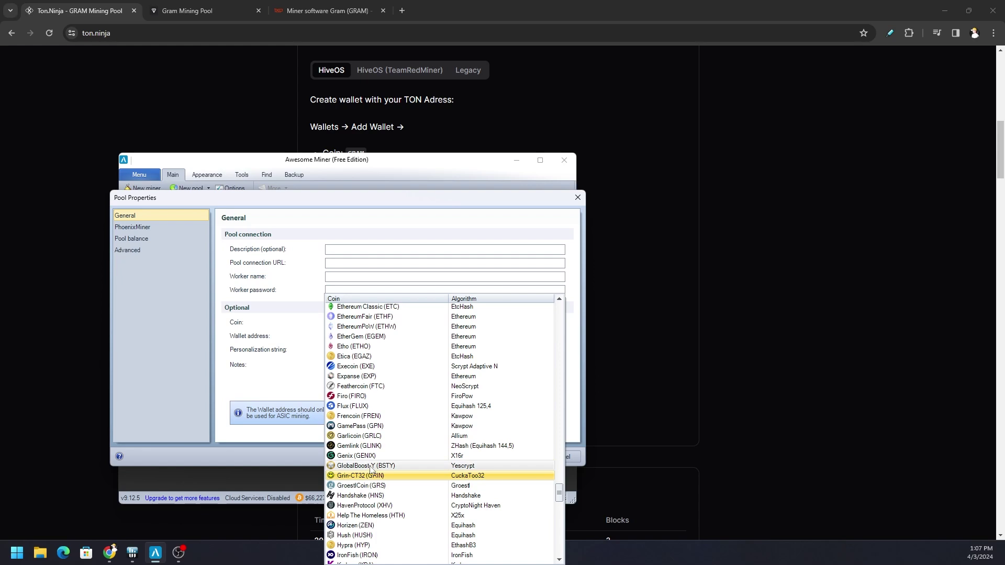
drag(559, 497, 558, 317)
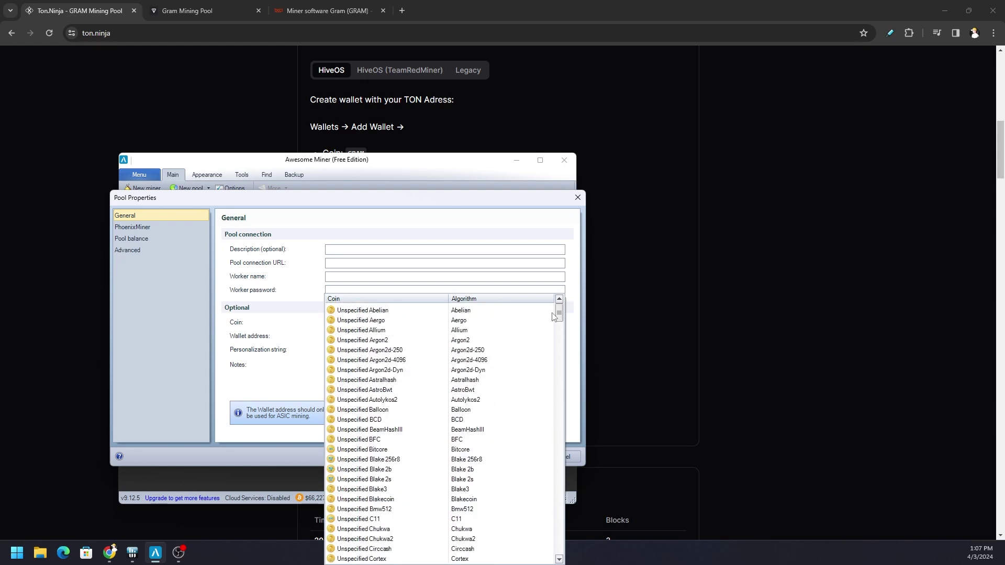
scroll(421, 444, down, 5)
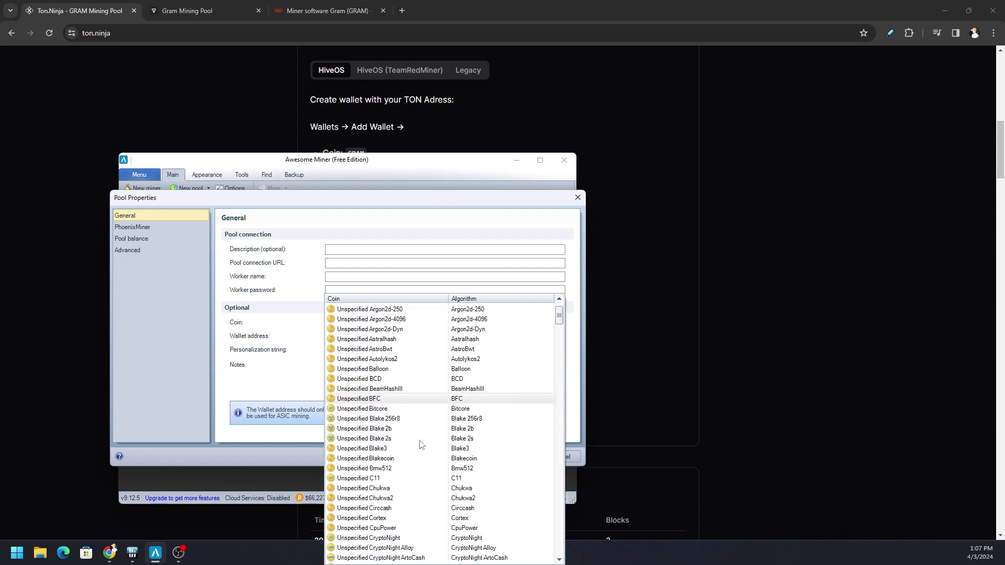
scroll(418, 443, down, 10)
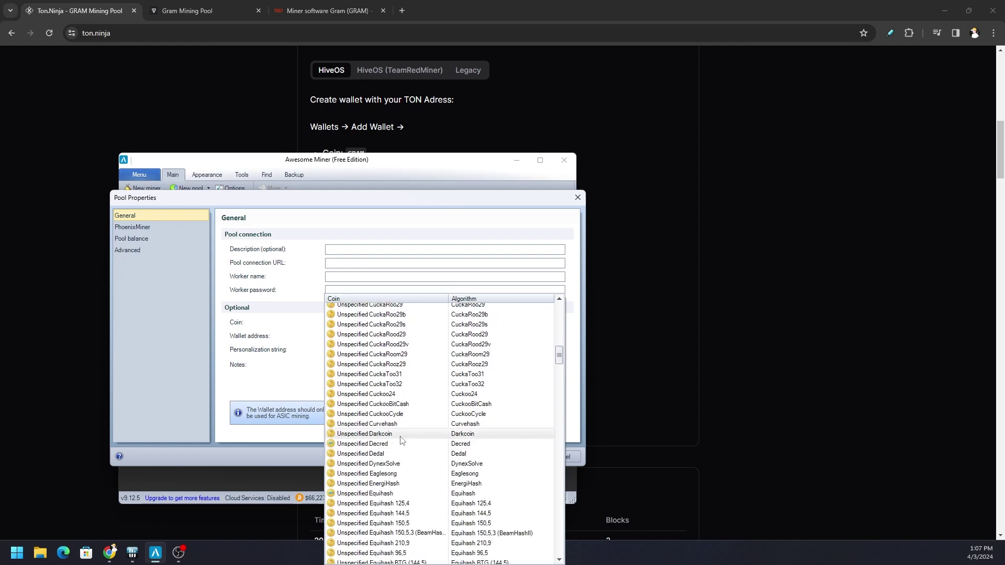
click(401, 435)
Confirm GRAM's algorithm is Darkcoin on hashrate.no's Information page, then return to Awesome Miner
click(327, 11)
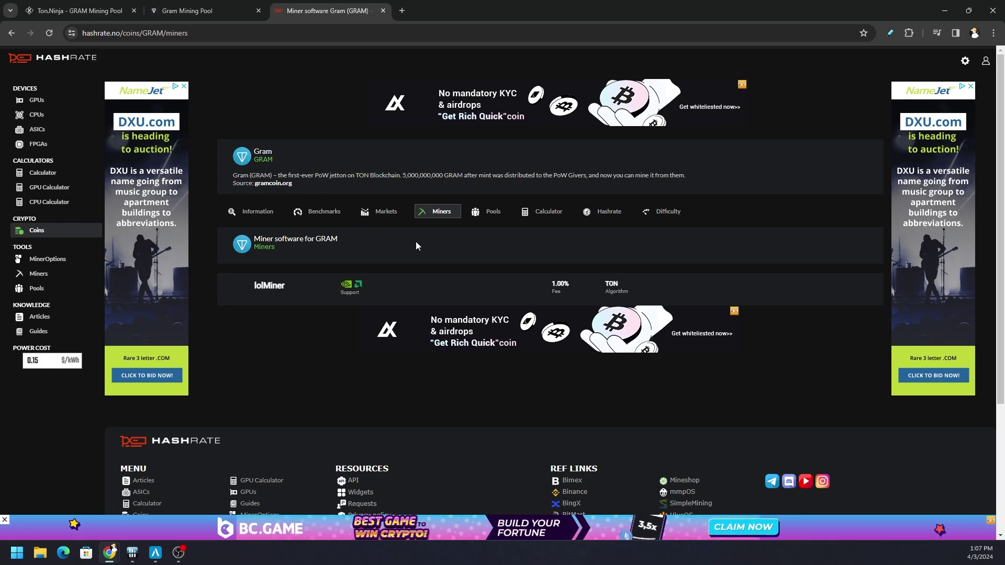
click(256, 212)
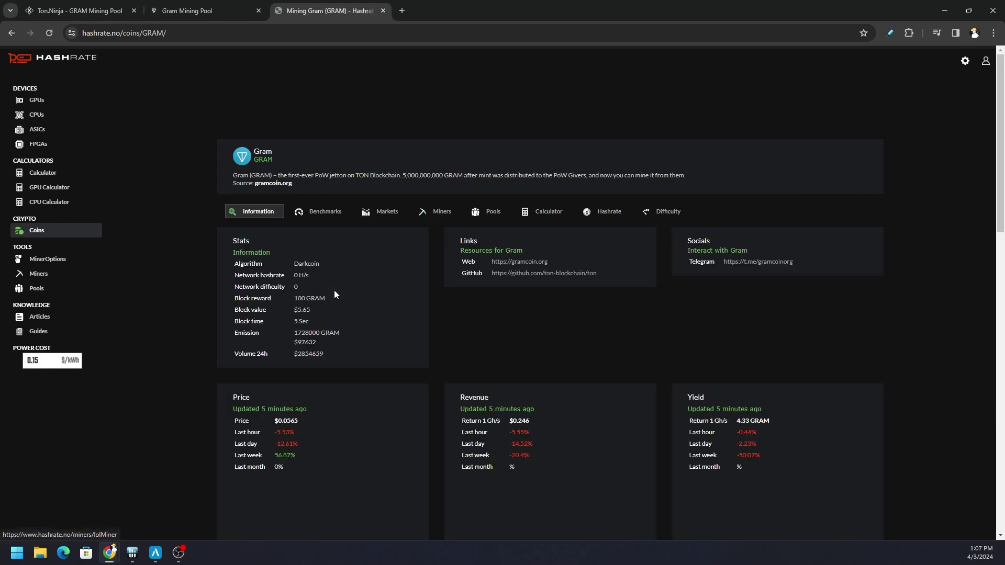
drag(305, 267, 288, 265)
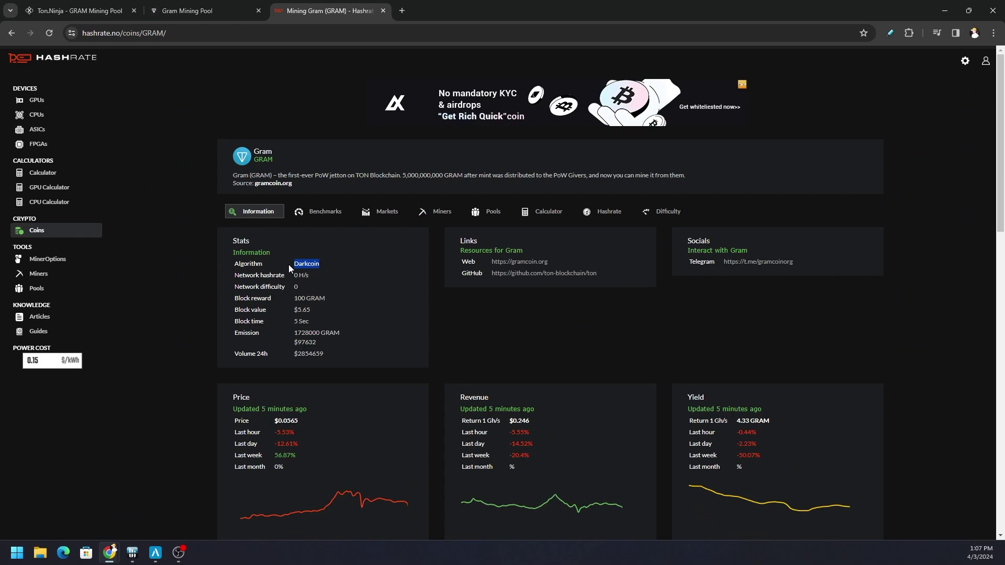
click(155, 553)
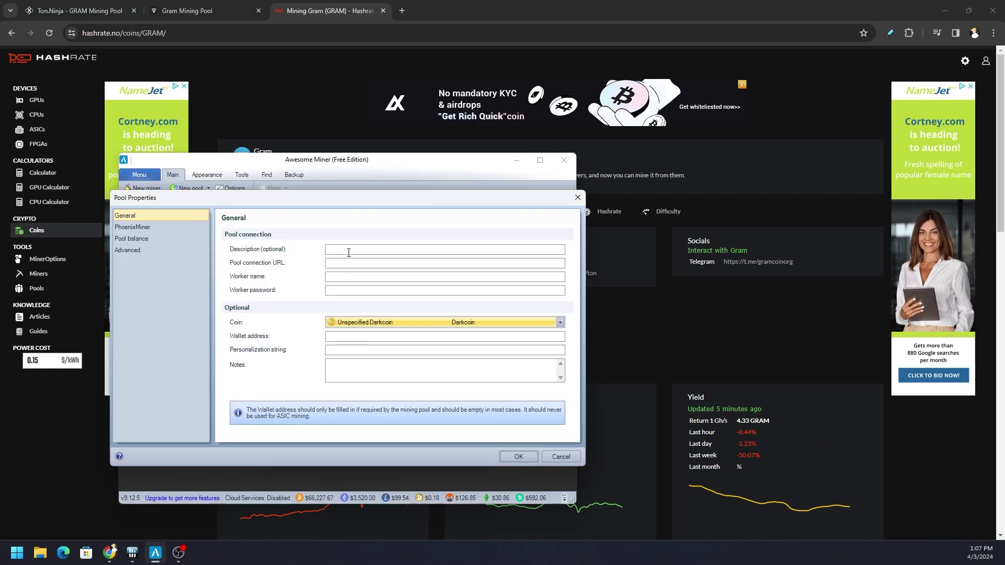
Copy the pool address lolminer.ton.ninja:9999 from the ton.ninja HiveOS instructions
click(79, 11)
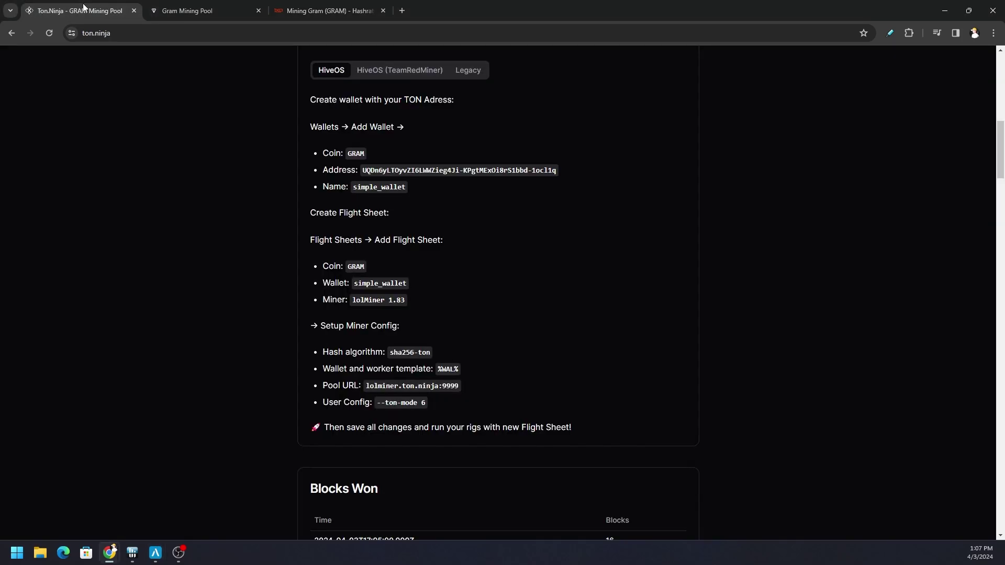
triple_click(411, 390)
click(448, 391)
drag(459, 388, 368, 390)
key(ctrl+c)
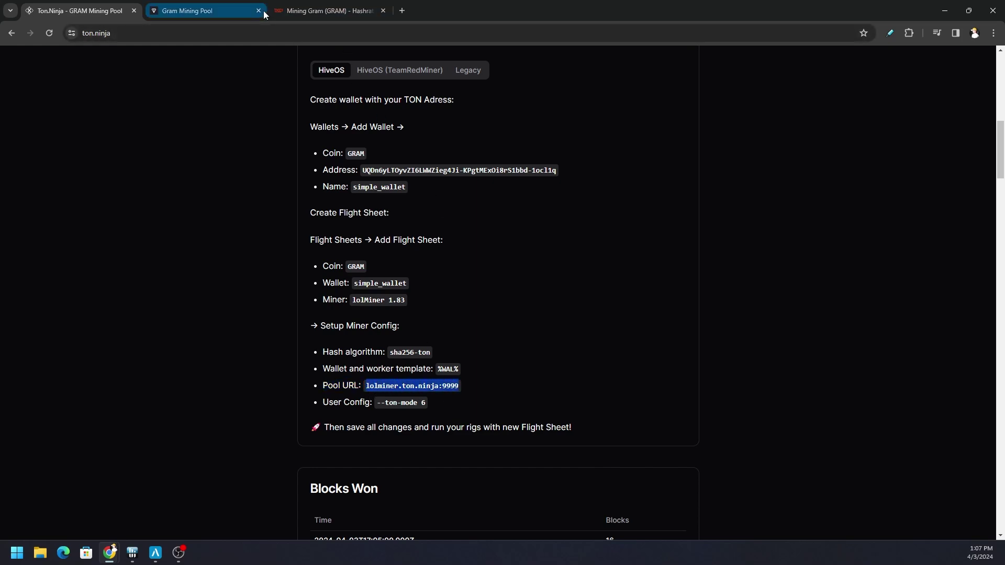
click(156, 553)
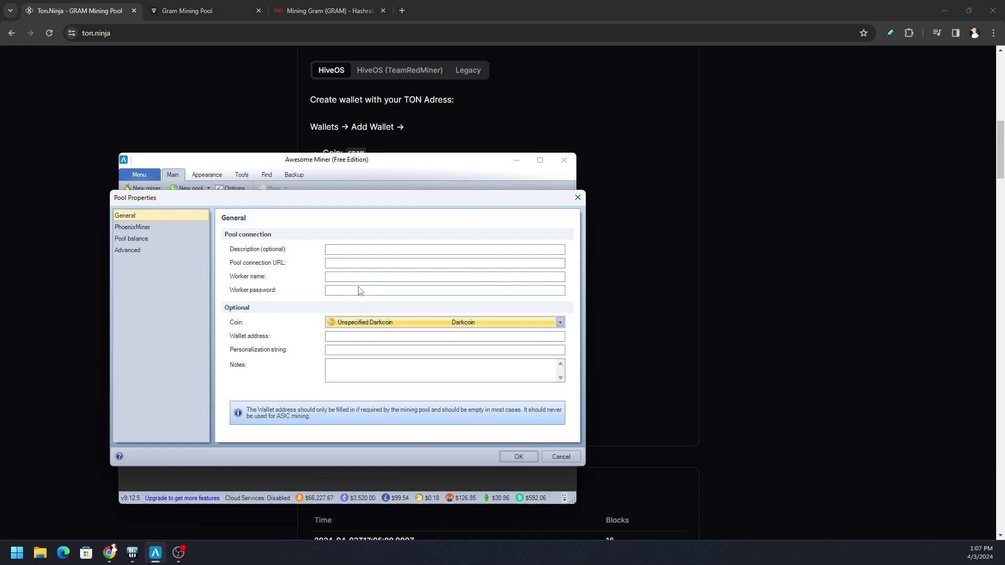
click(371, 264)
key(ctrl+v)
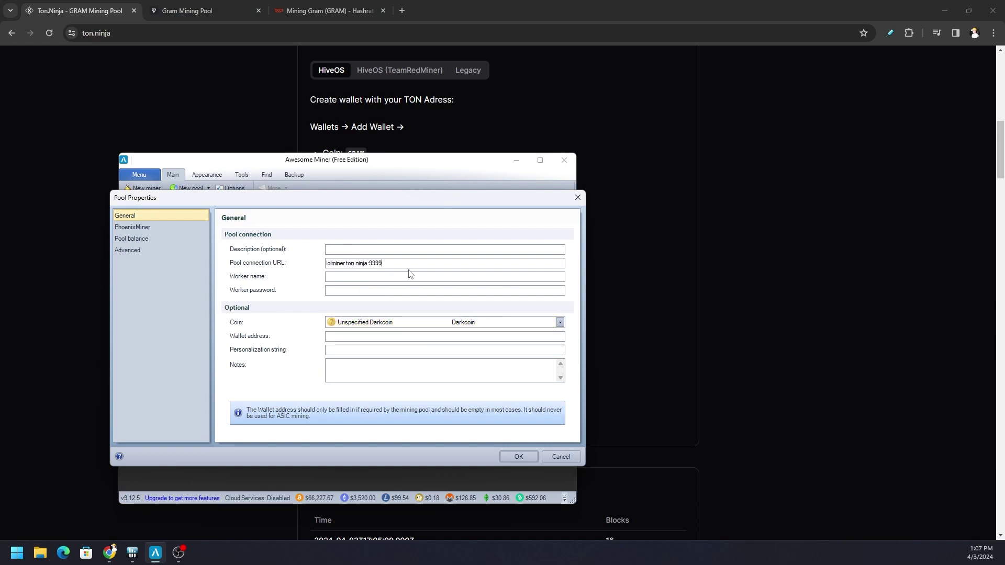
click(375, 276)
text(Test32)
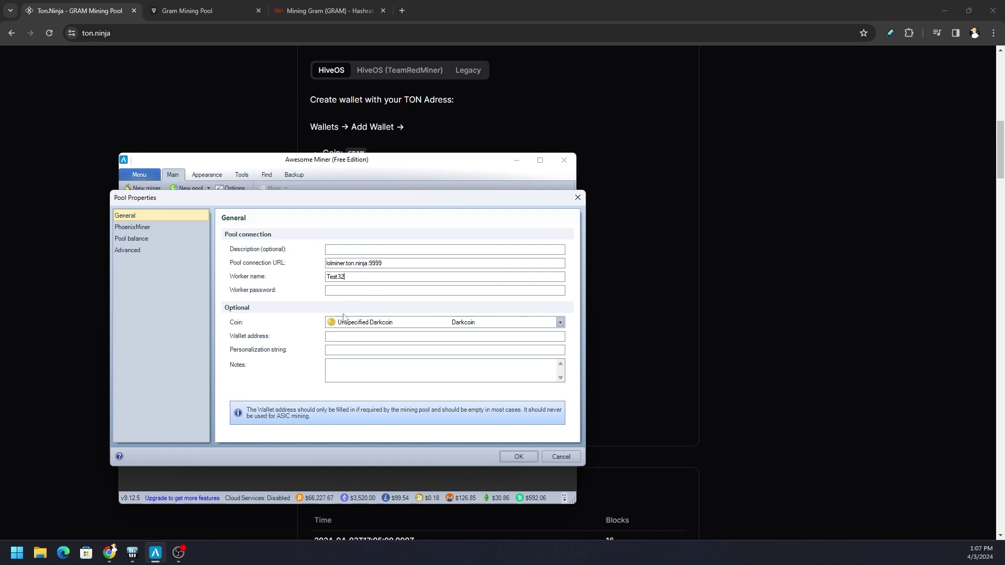
click(386, 290)
text(x)
click(723, 258)
Browse the Gram Mining Pool's Connect Wallet options, then dismiss the wallet list
scroll(657, 359, up, 2)
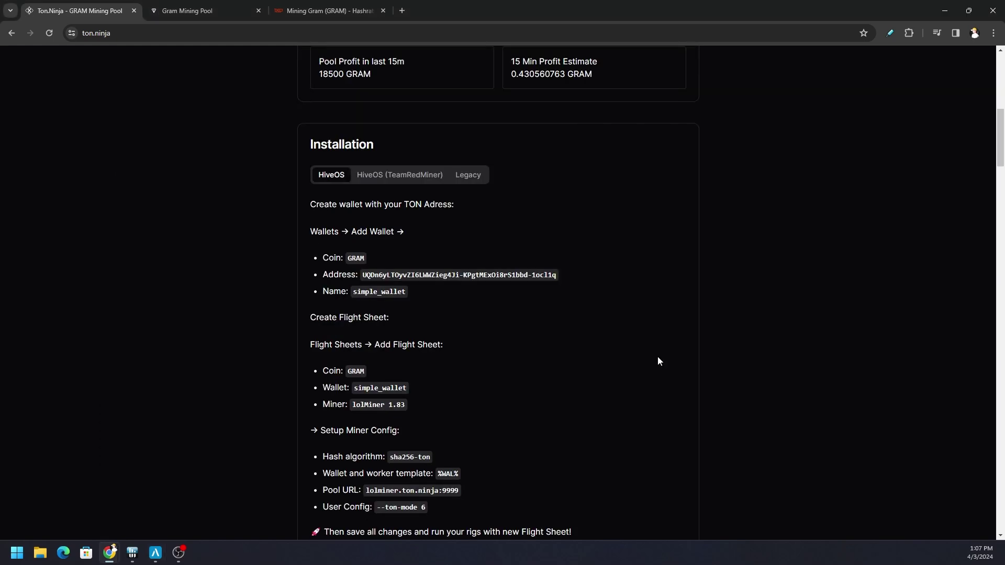
scroll(620, 339, up, 4)
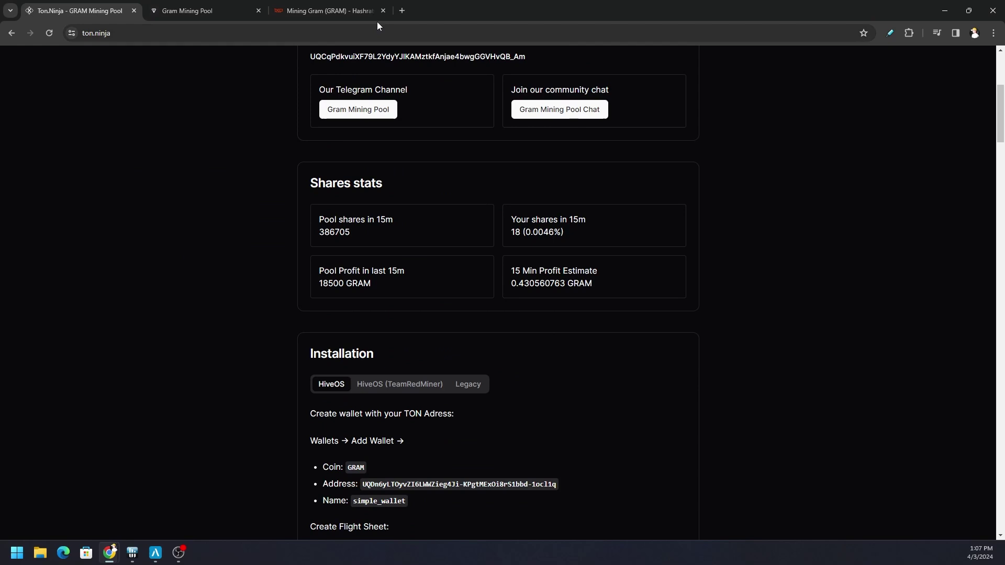
click(204, 10)
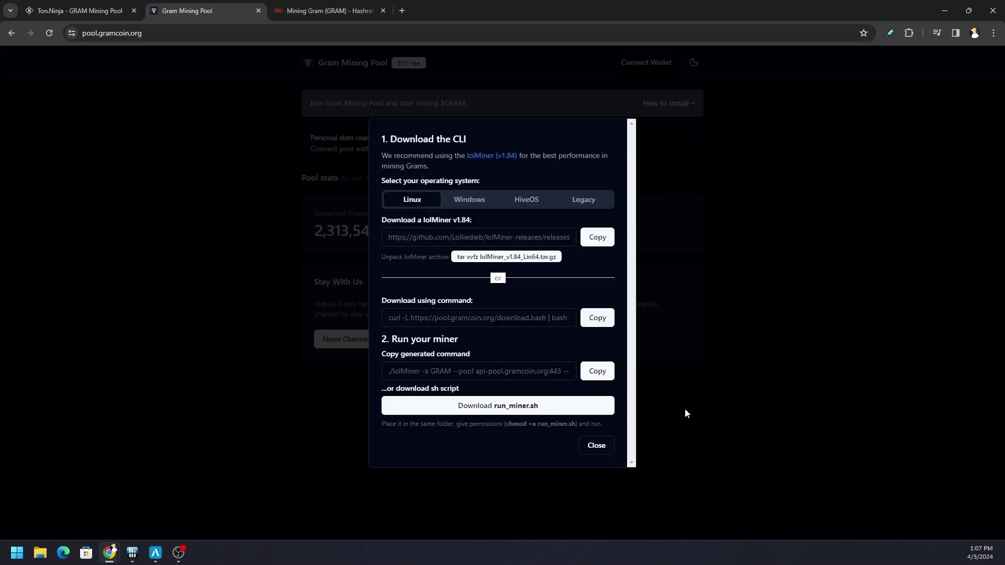
click(597, 445)
click(658, 66)
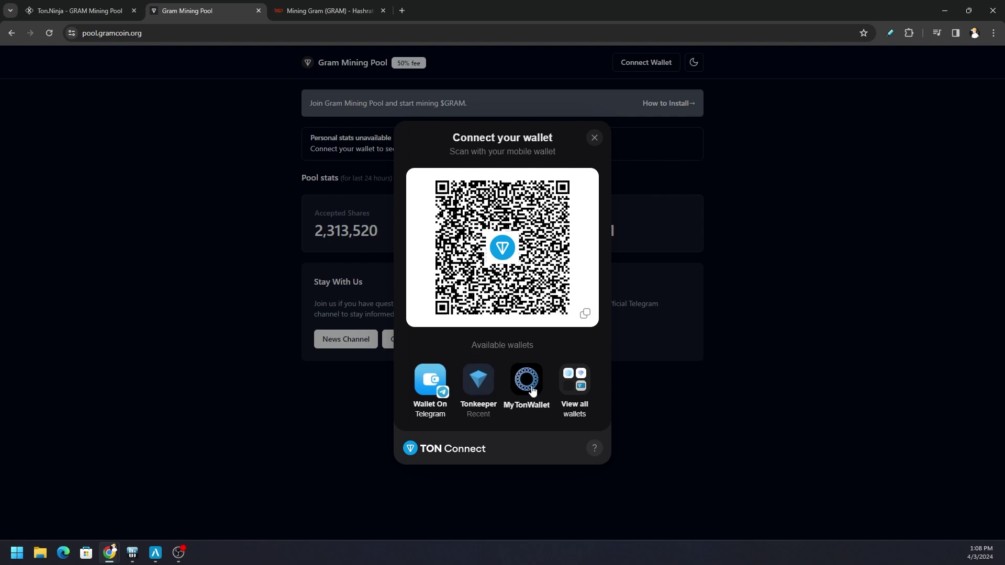
click(572, 385)
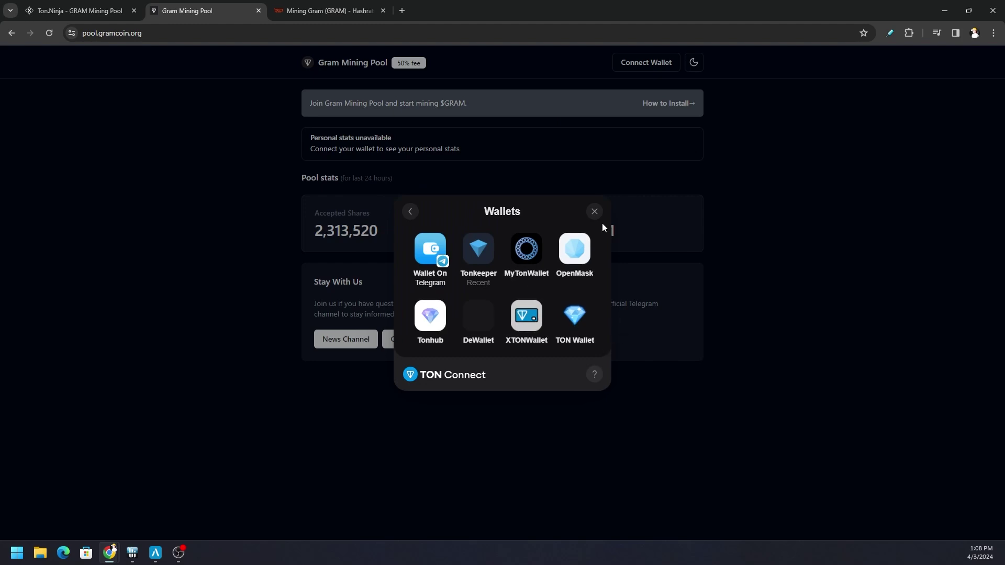
click(595, 212)
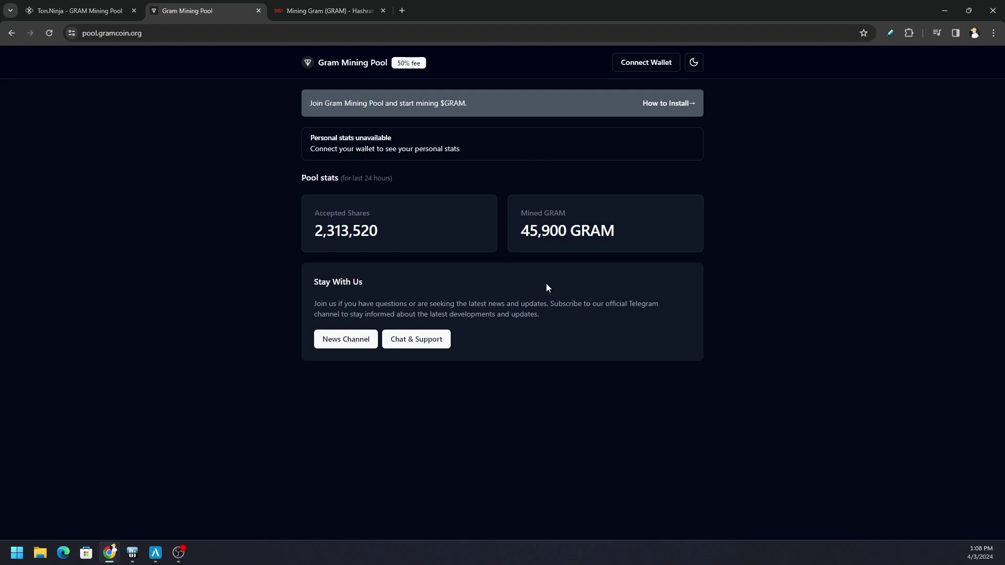
Select the wallet address in the ton.ninja setup guide for copying
click(89, 11)
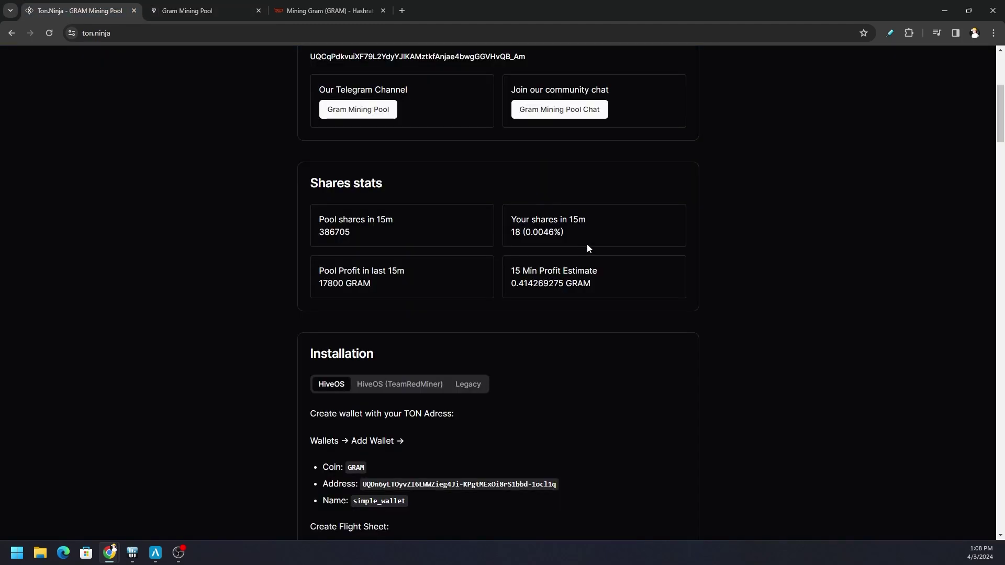
scroll(644, 266, up, 4)
scroll(702, 293, down, 5)
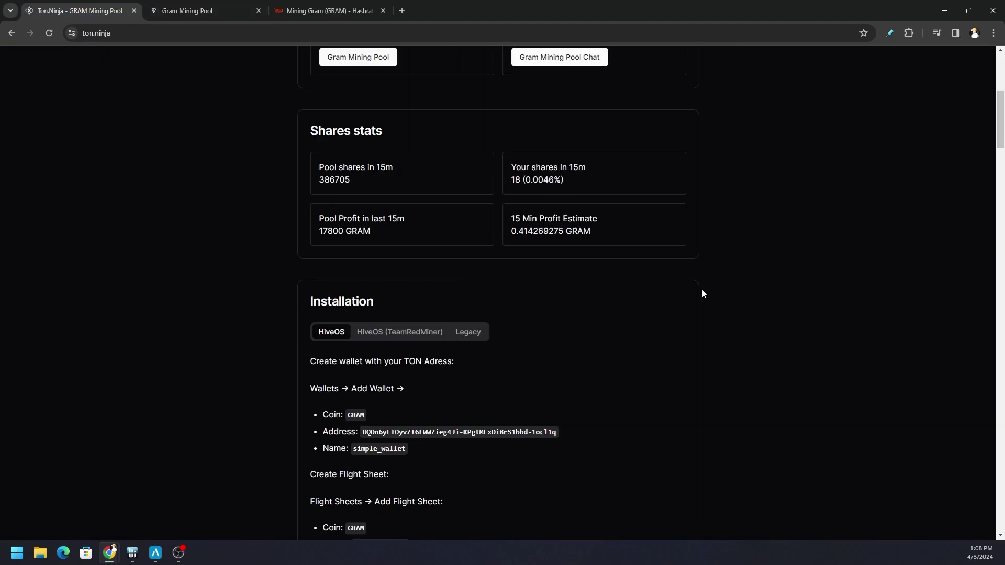
scroll(701, 293, down, 3)
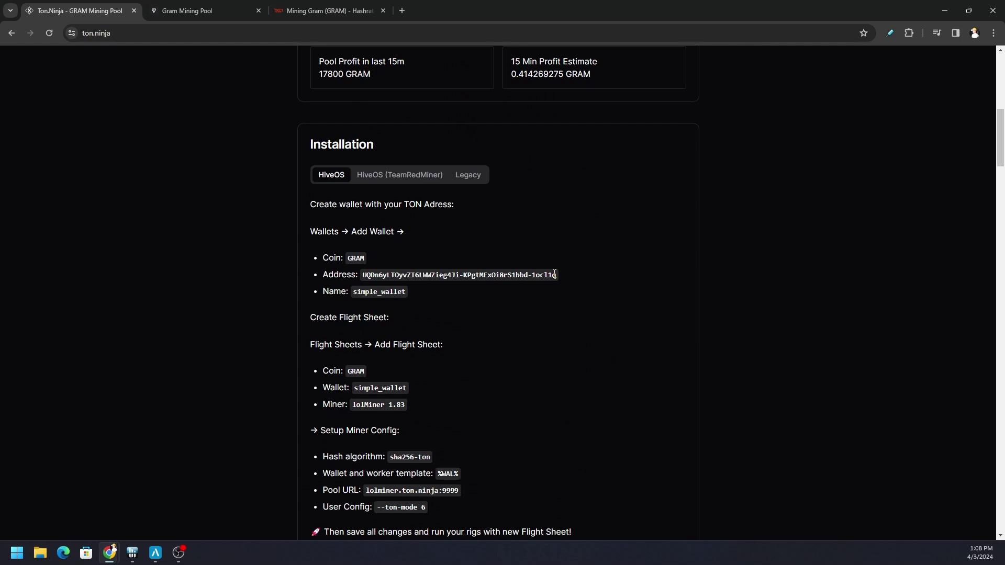
drag(556, 274, 363, 274)
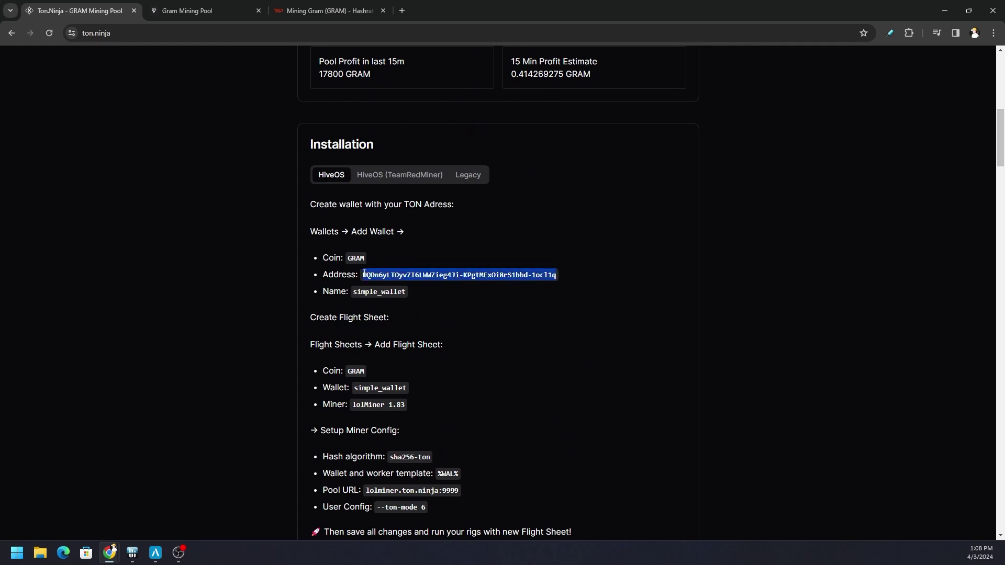
Reopen the Gram Mining Pool's Tonkeeper wallet prompt and dismiss it
scroll(582, 459, up, 9)
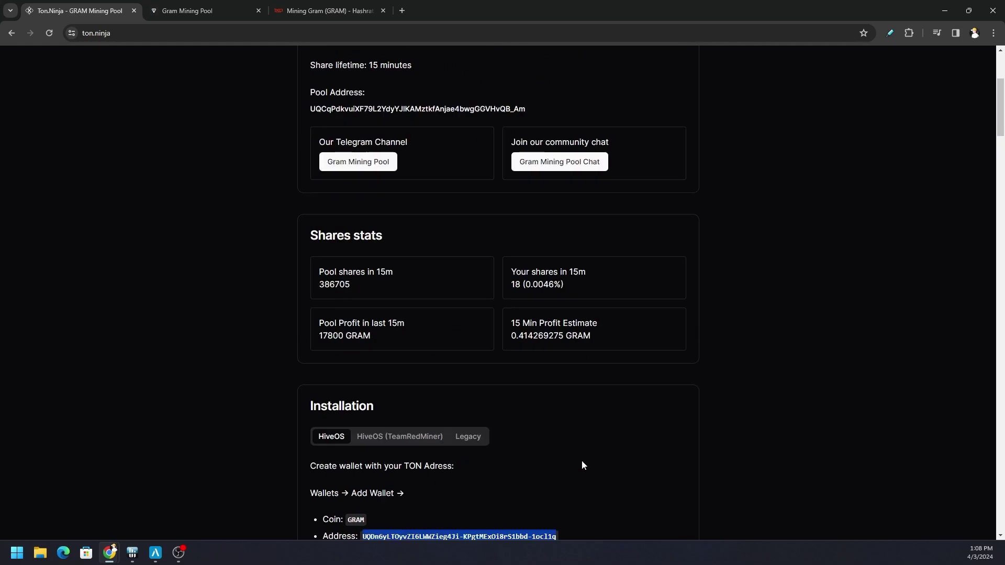
click(207, 9)
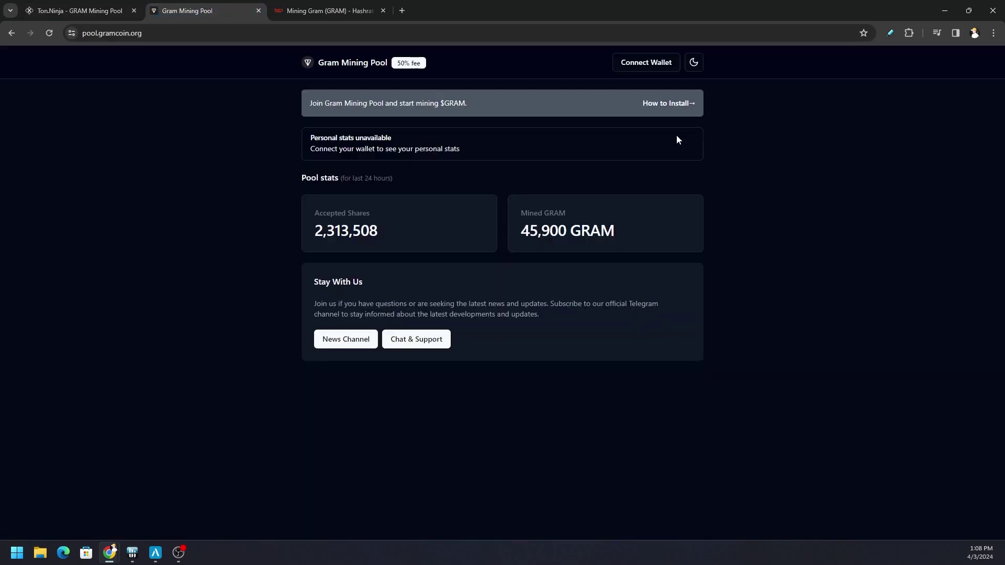
click(651, 64)
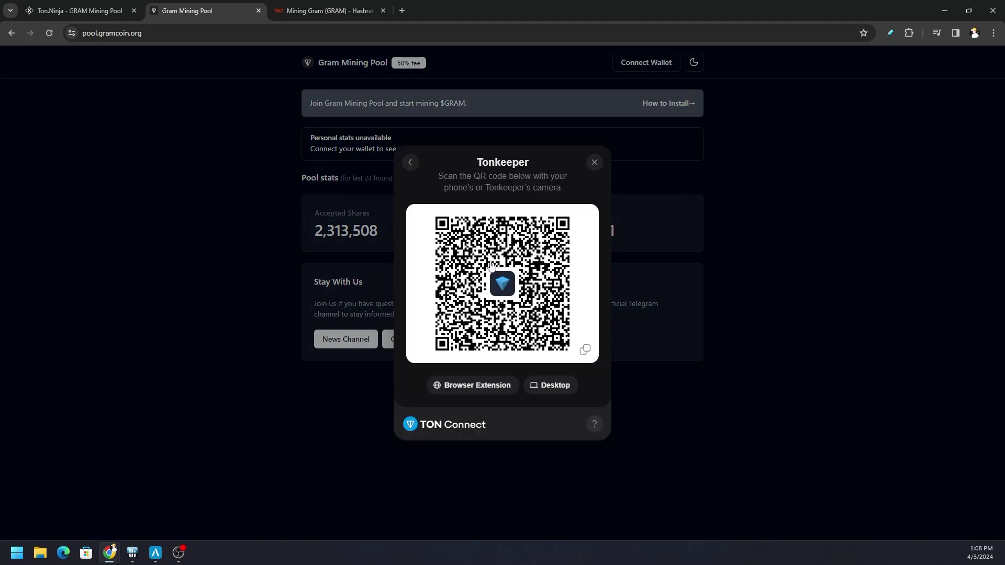
click(593, 163)
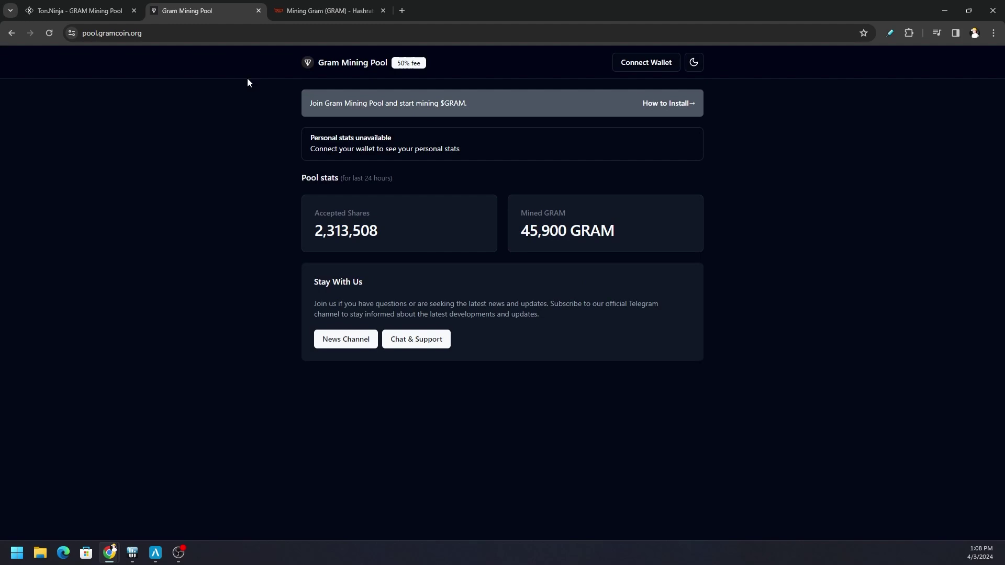
Paste the copied ton.ninja wallet address and enter the description Ton Ninja Lolminer
mouse_move(156, 553)
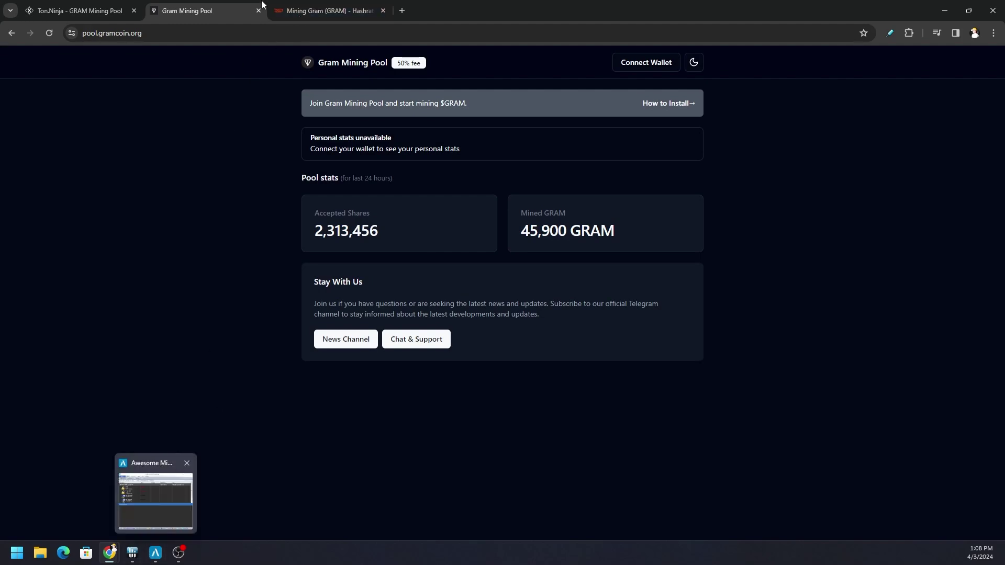
click(276, 10)
click(156, 552)
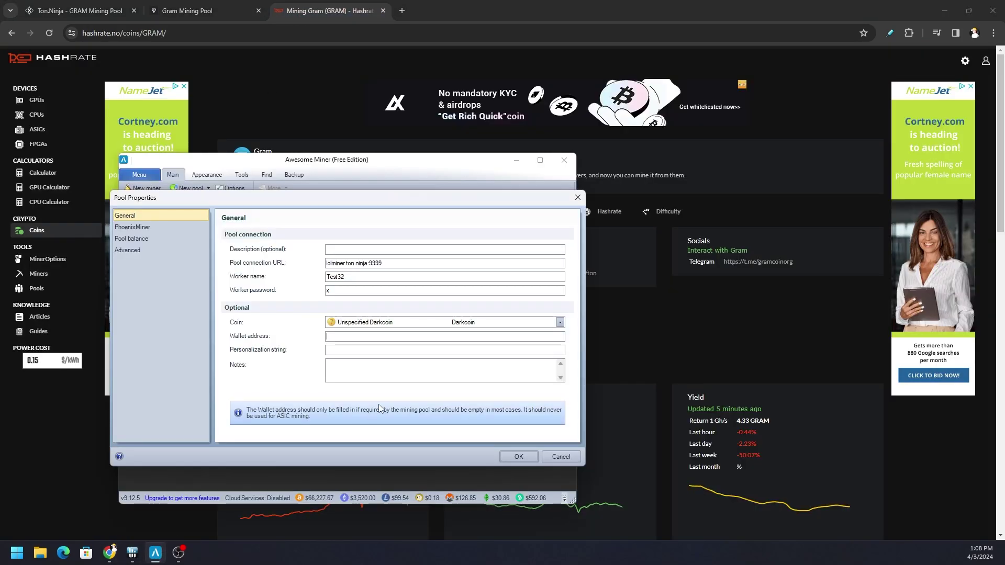
click(396, 337)
text(UQDn6yLTOyvZI6LWWZie_4Ji-KPgtMExOi8rS1bbd-1ocl1q)
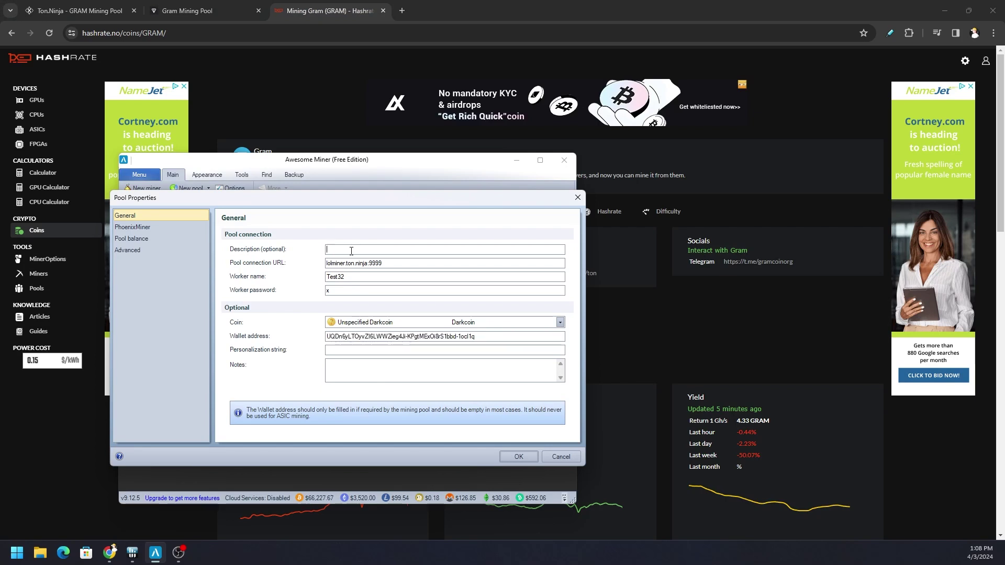
text(Ton Ninja Lolminer)
Save the Ton Ninja Lolminer pool and go to the Profit Switching options
click(518, 456)
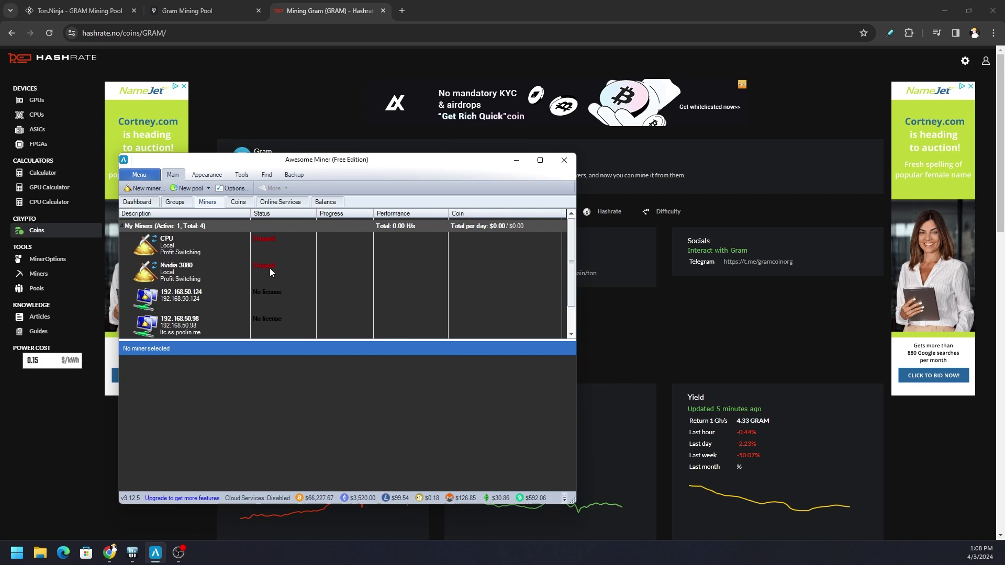
click(228, 189)
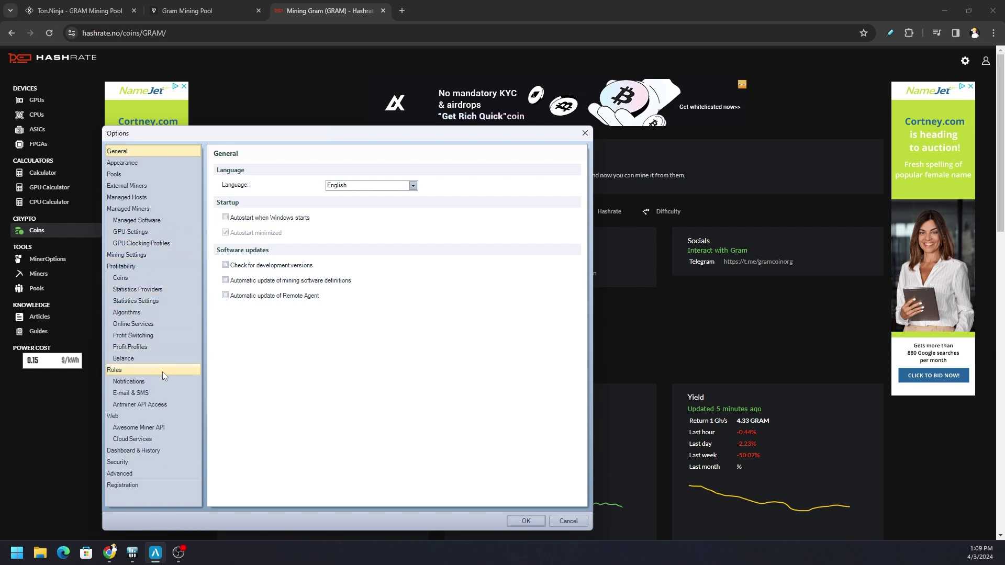
click(163, 335)
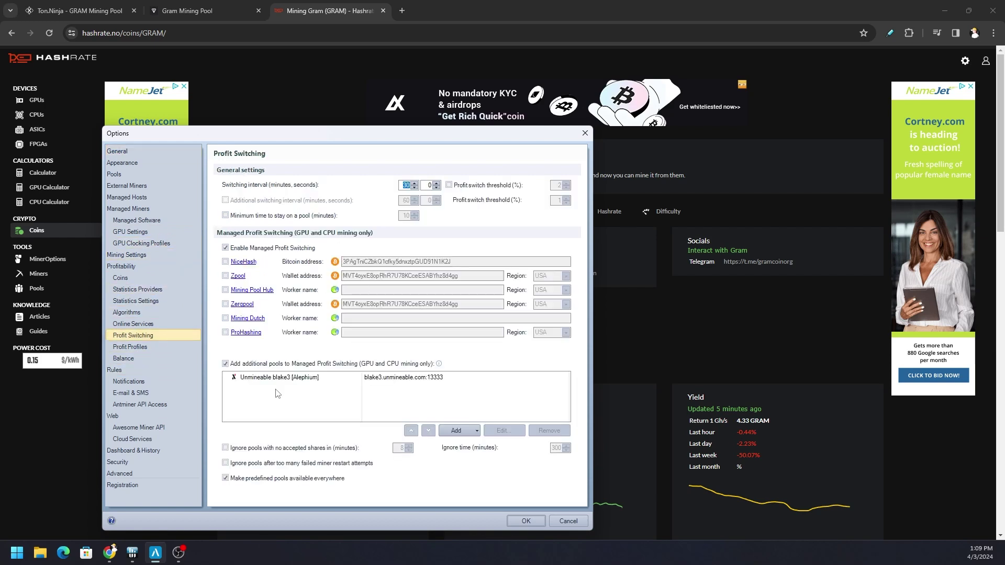
Remove Unmineable blake3 [Alephium] and add the existing Ton Ninja Lolminer pool instead
click(297, 378)
click(549, 430)
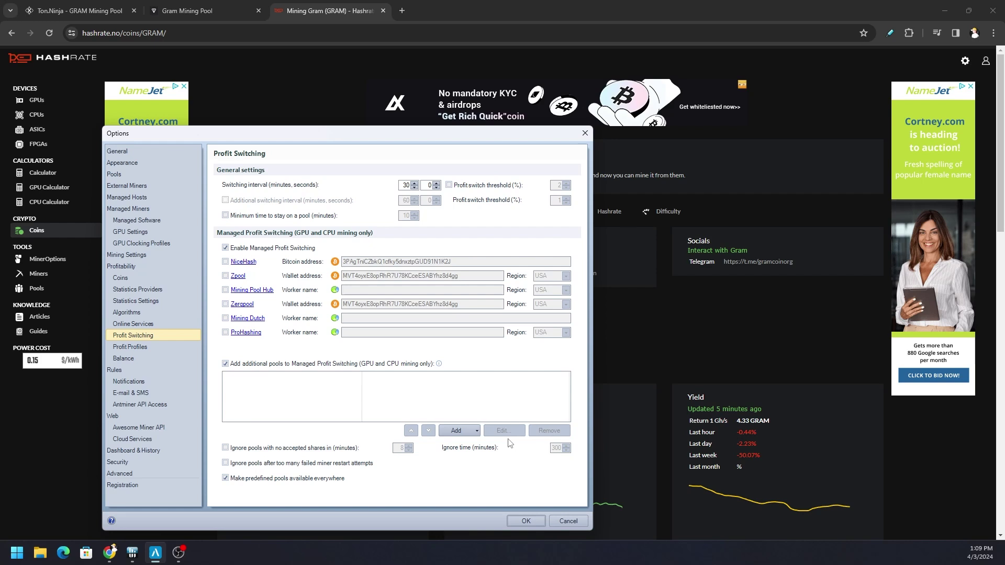
click(476, 431)
click(480, 444)
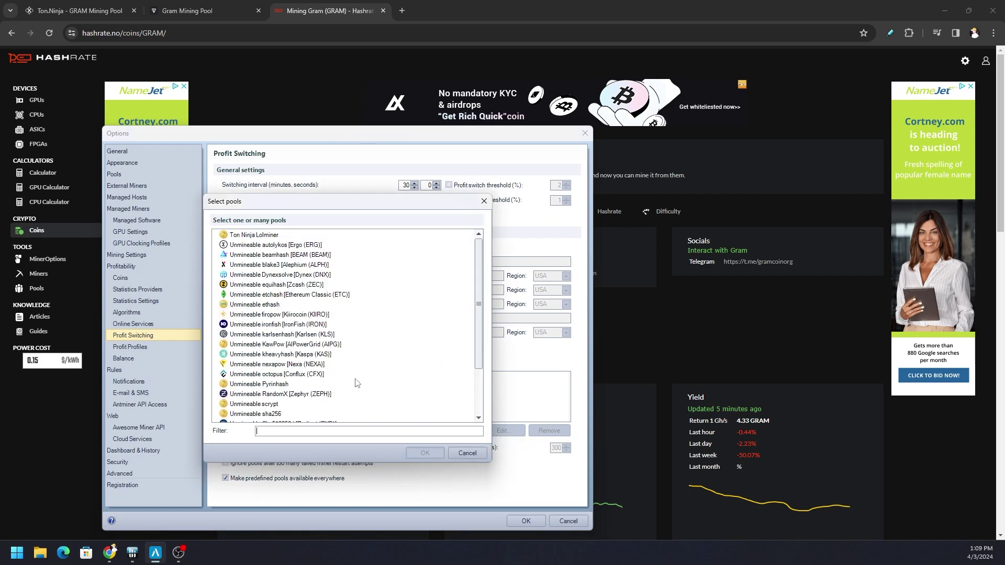
click(261, 237)
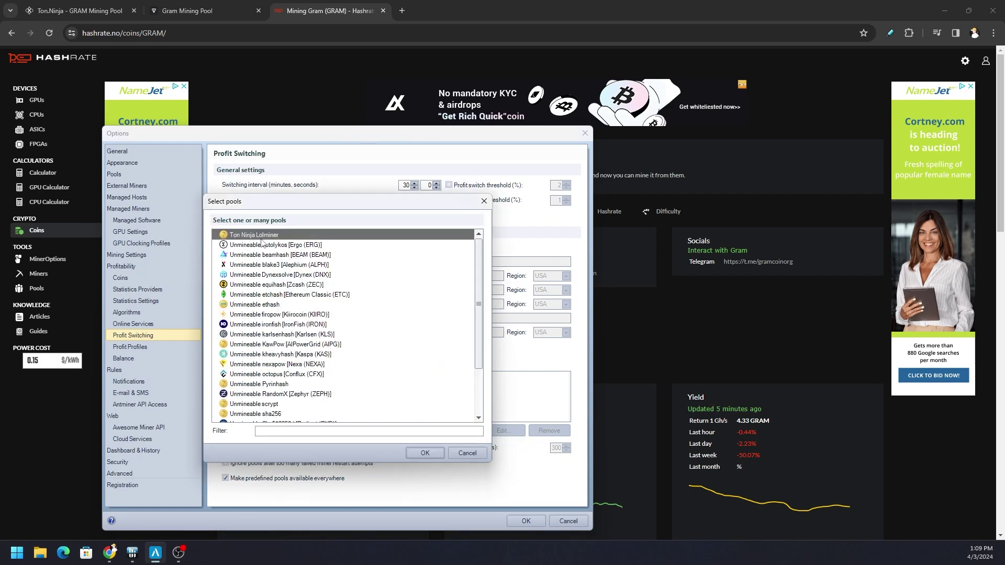
click(423, 452)
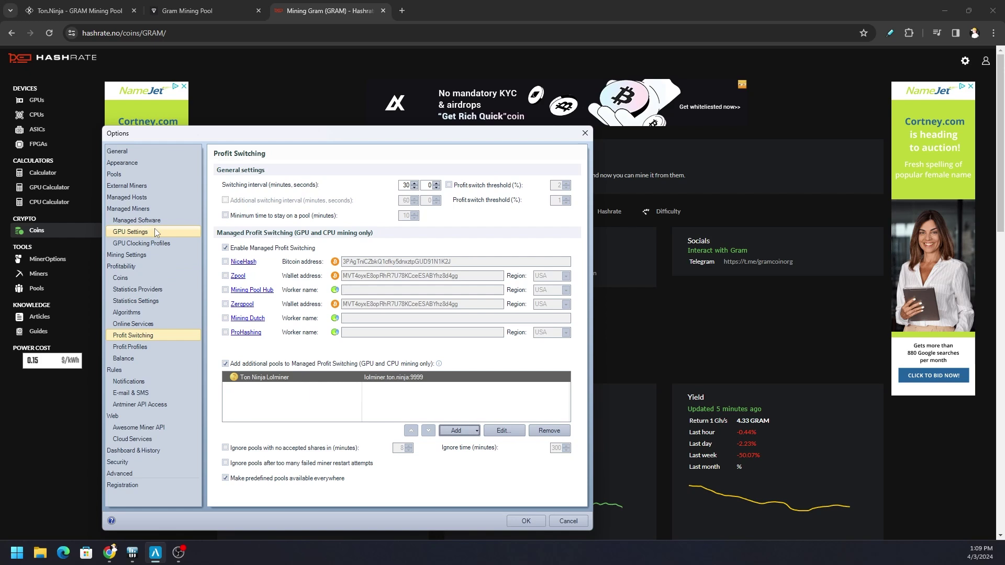
Inspect the Nvidia 3080 miner's settings under Managed Miners and close them unchanged
click(143, 207)
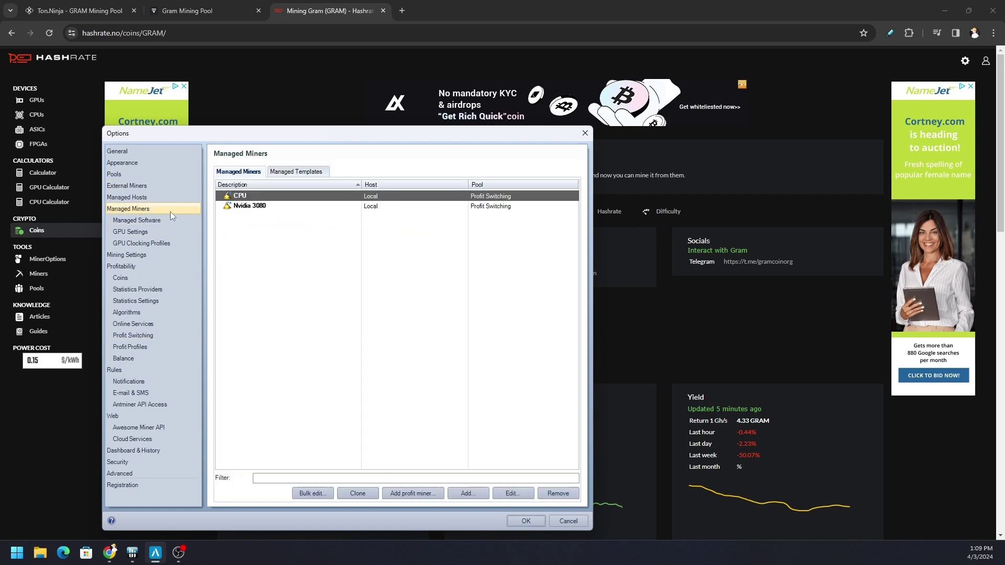
double_click(273, 207)
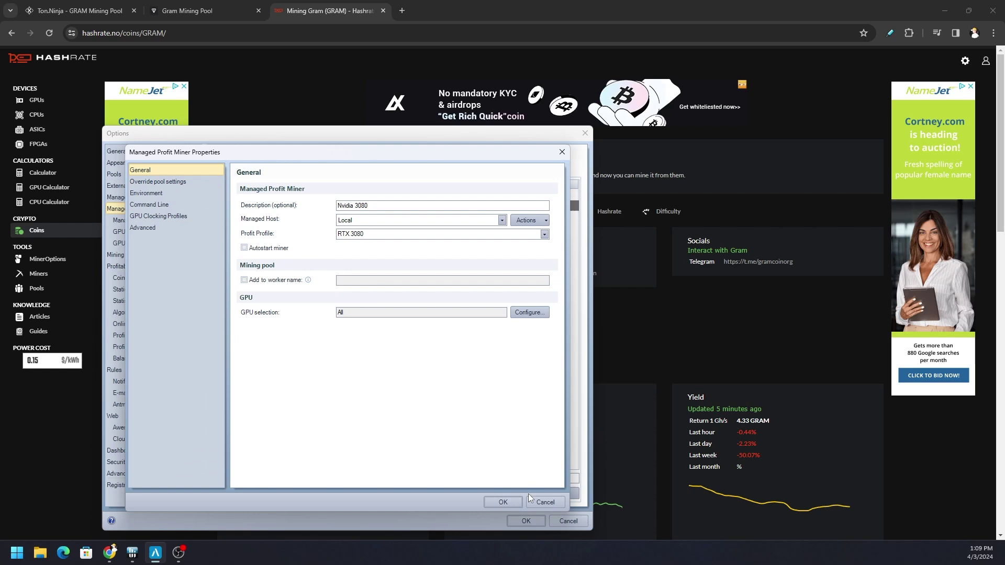
click(544, 502)
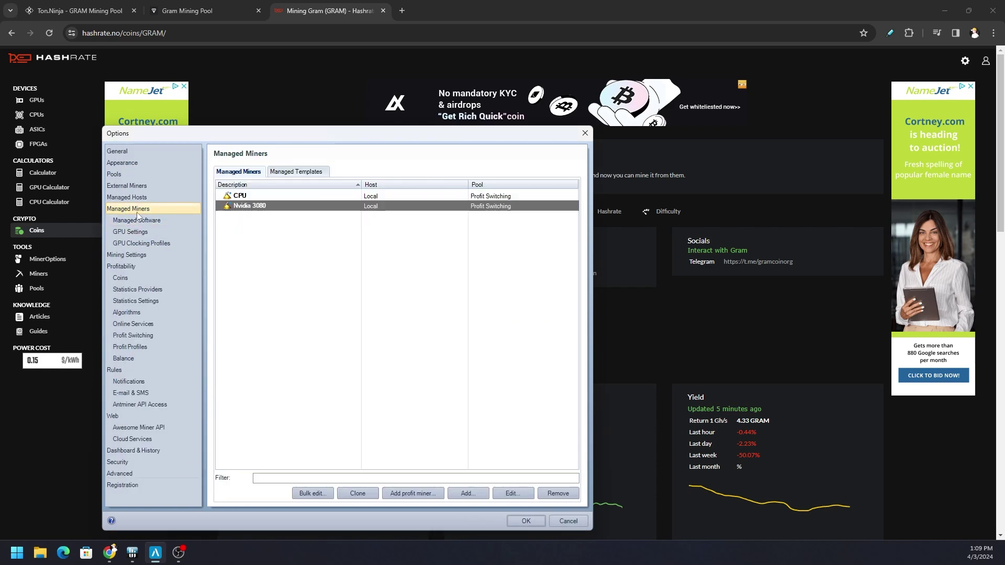
Review the RTX 3080 profit profile's algorithm and mining software settings, then confirm
click(154, 220)
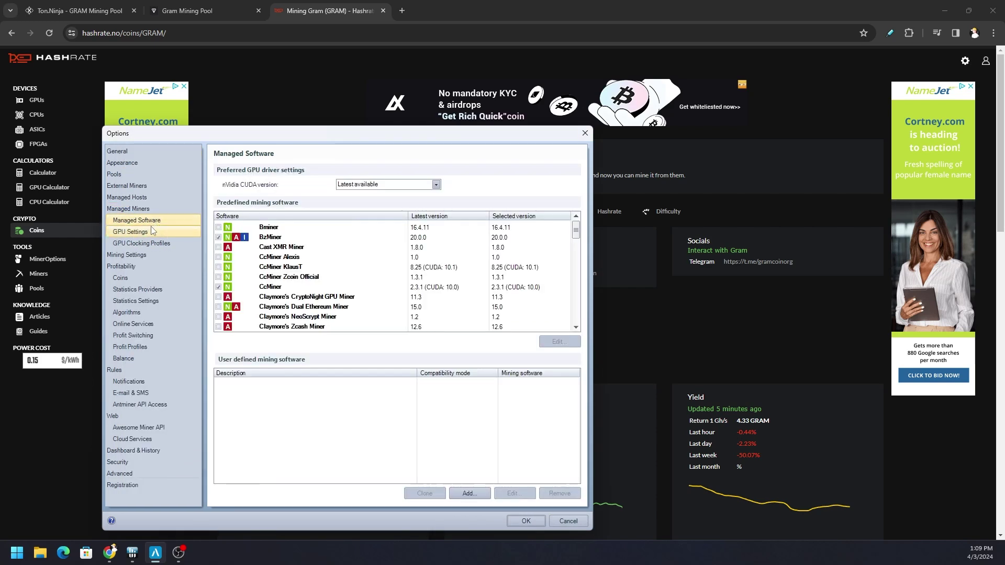
click(155, 349)
click(260, 236)
double_click(259, 236)
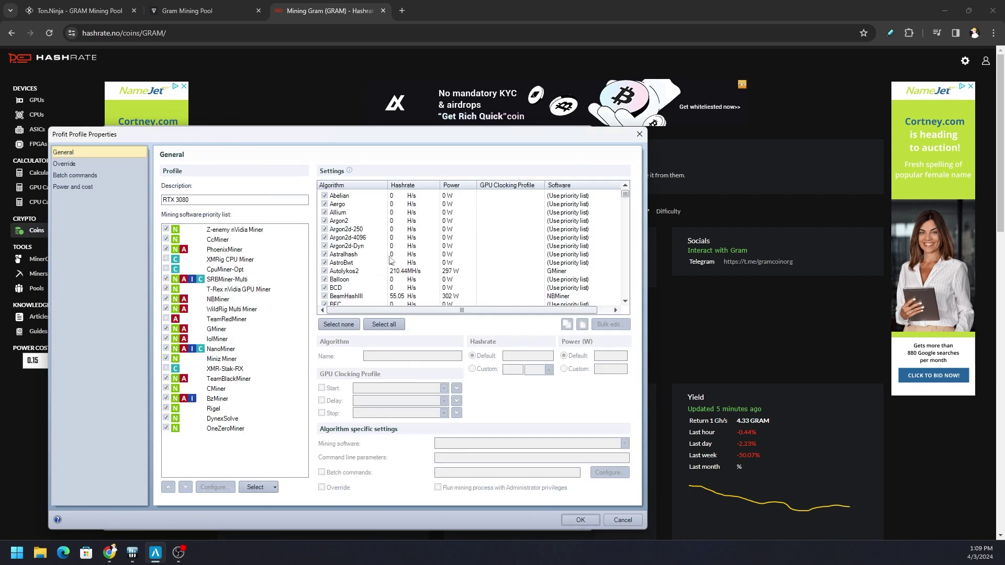
scroll(357, 257, down, 4)
scroll(357, 256, down, 6)
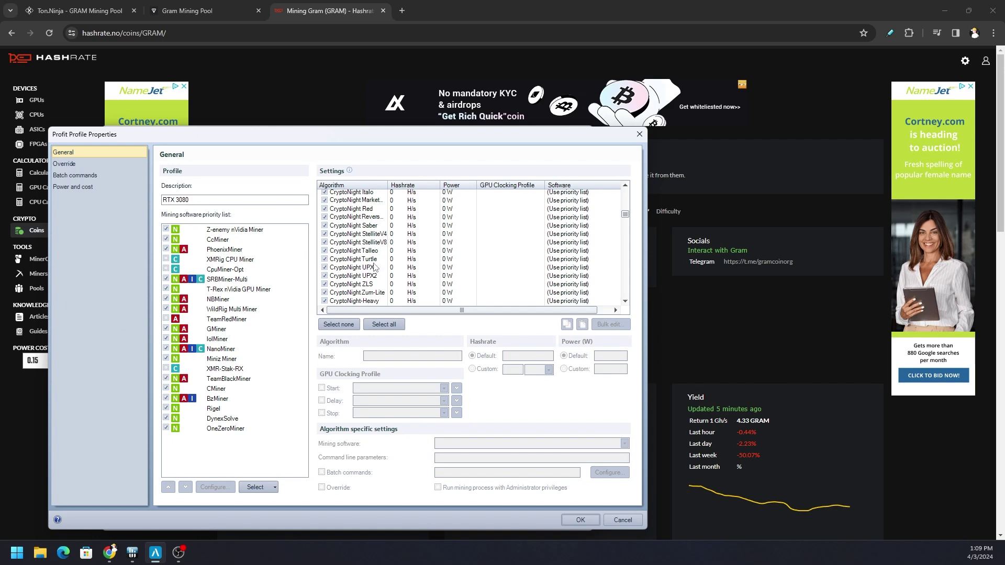
scroll(375, 266, down, 1)
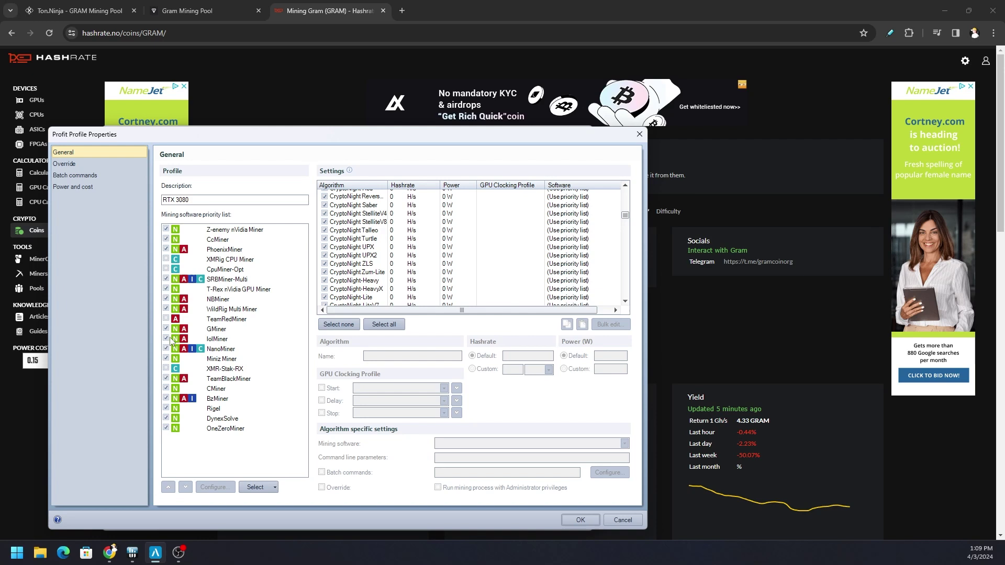
click(580, 519)
Close Options and open the Benchmark window for the Nvidia 3080 miner
click(524, 521)
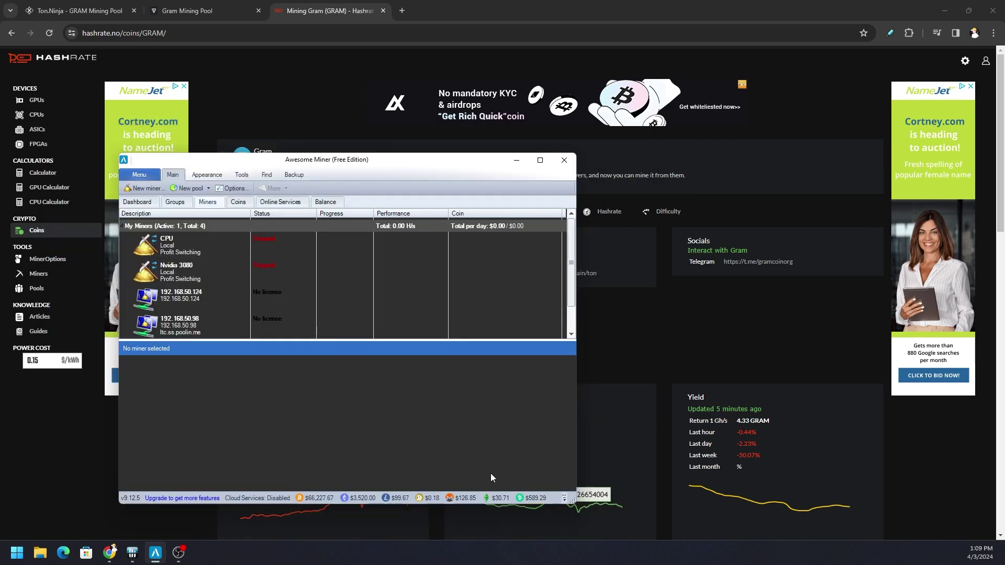
click(242, 175)
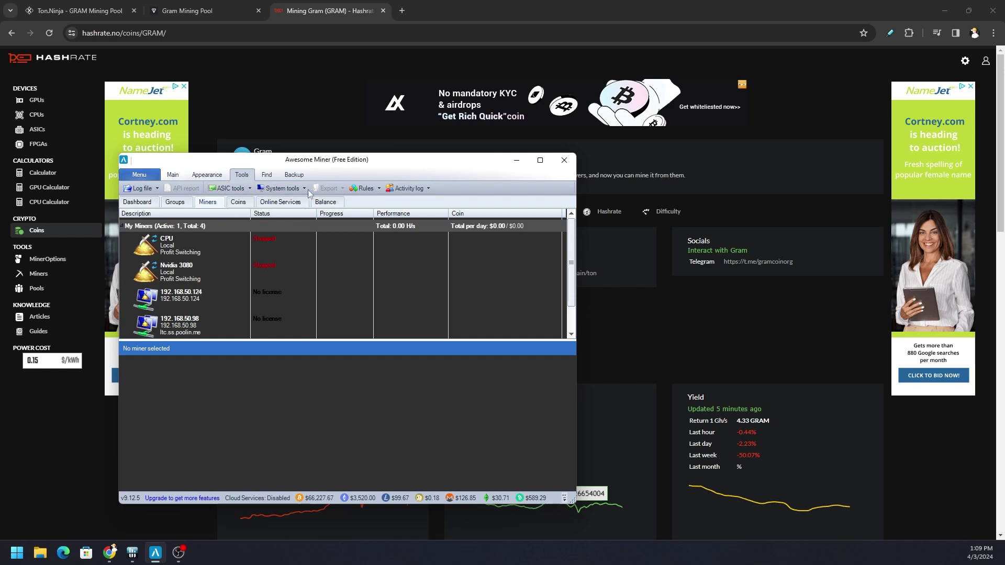
click(206, 267)
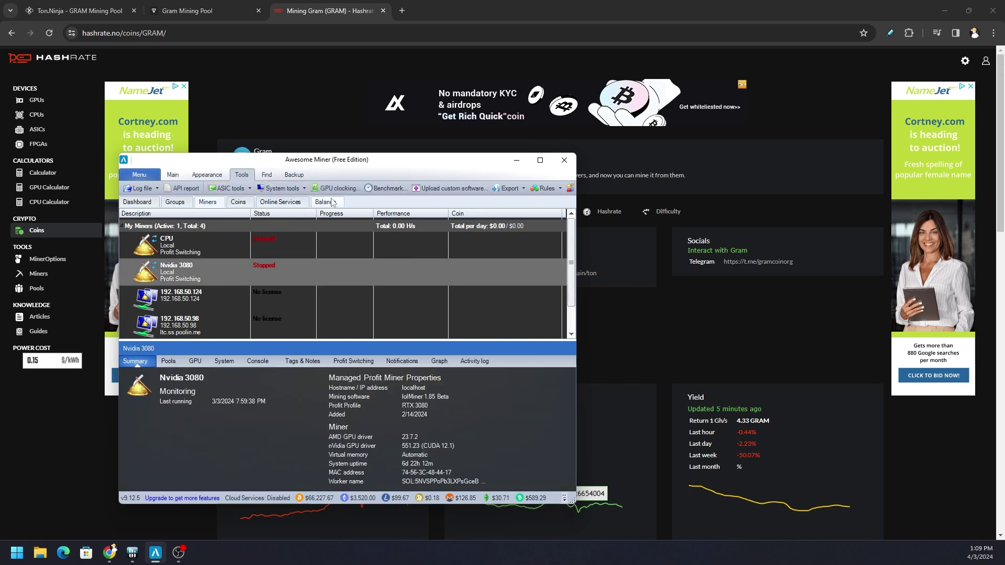
click(385, 188)
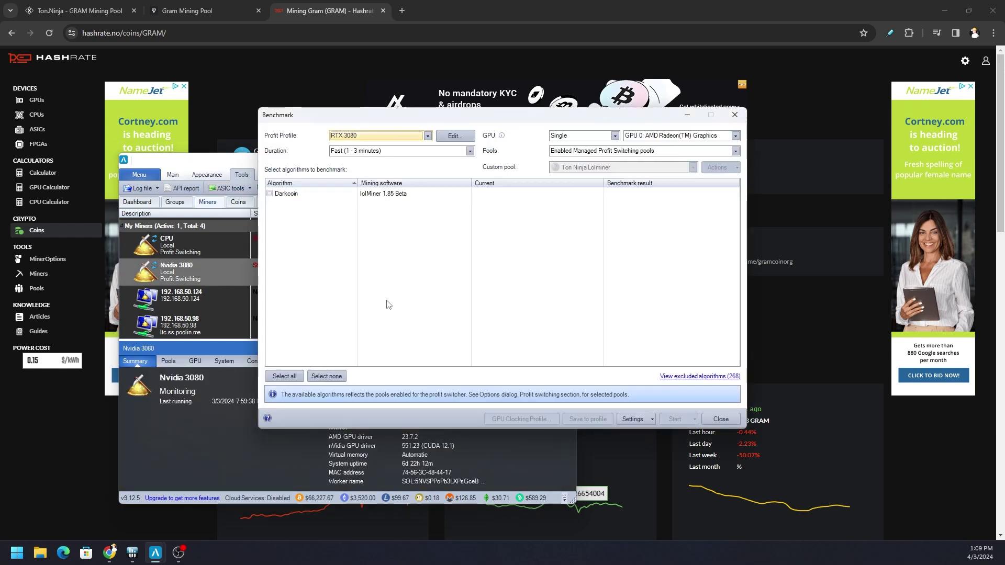
Tick Darkcoin and set the benchmark GPU to GPU 1: NVIDIA GeForce RTX 3080
click(272, 196)
click(270, 194)
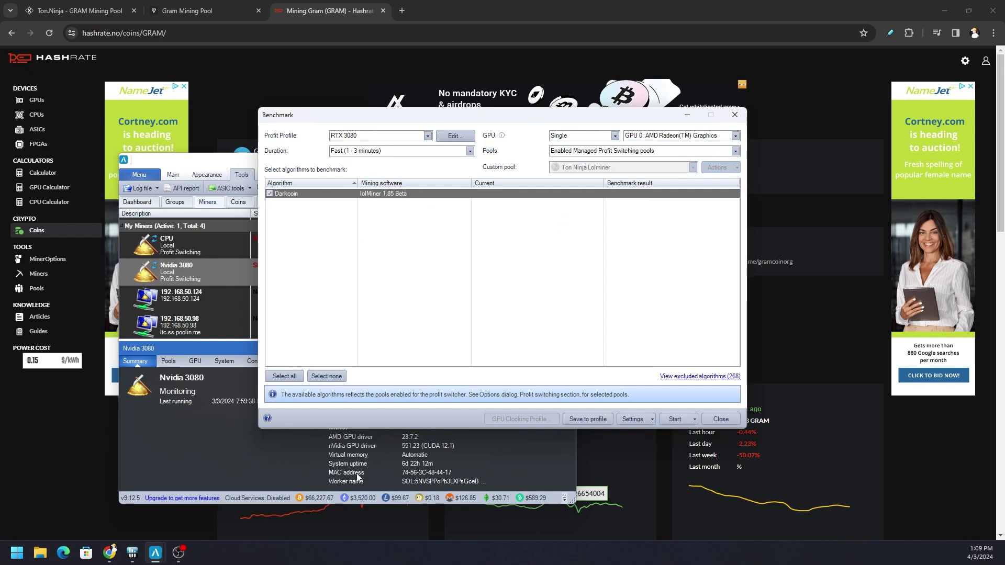
click(675, 419)
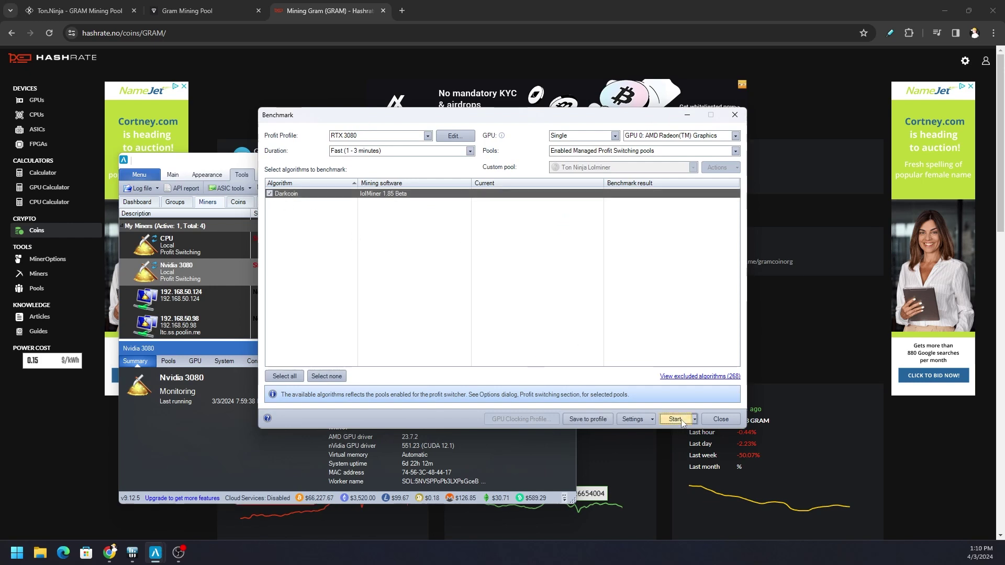
click(643, 135)
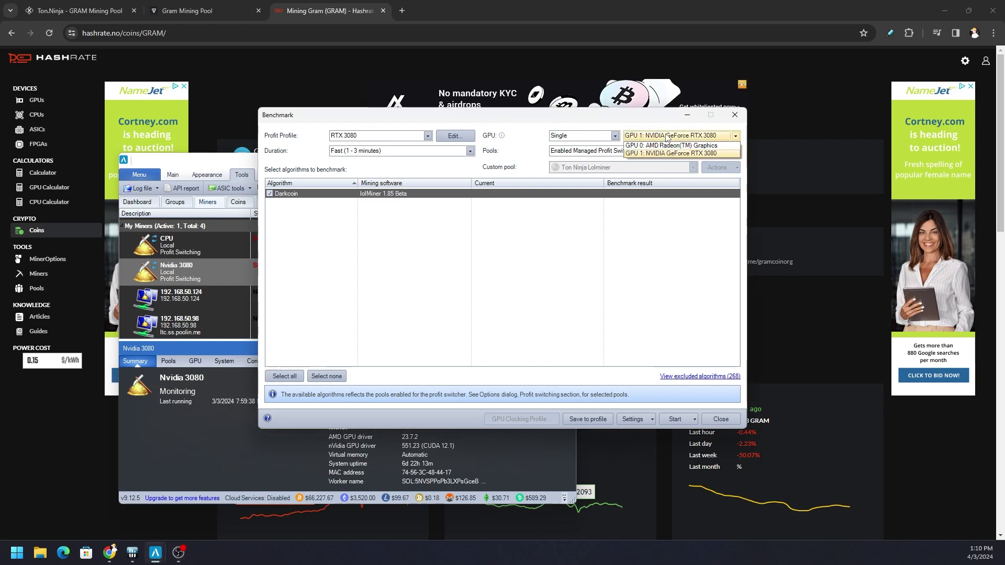
click(673, 139)
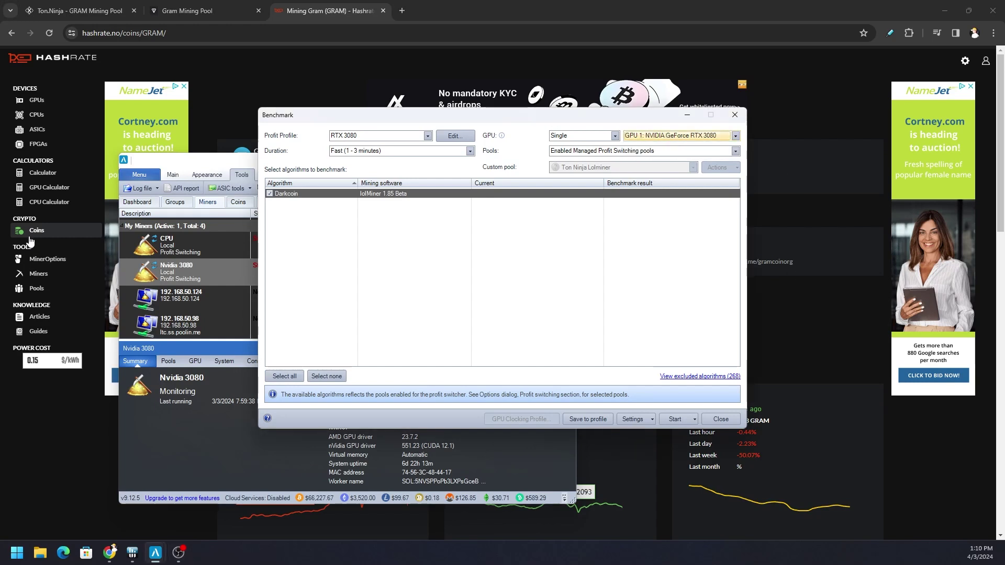
Start the Darkcoin benchmark, check lolMiner's TON/GRAM console output, then return to hashrate.no's Gram page
click(675, 419)
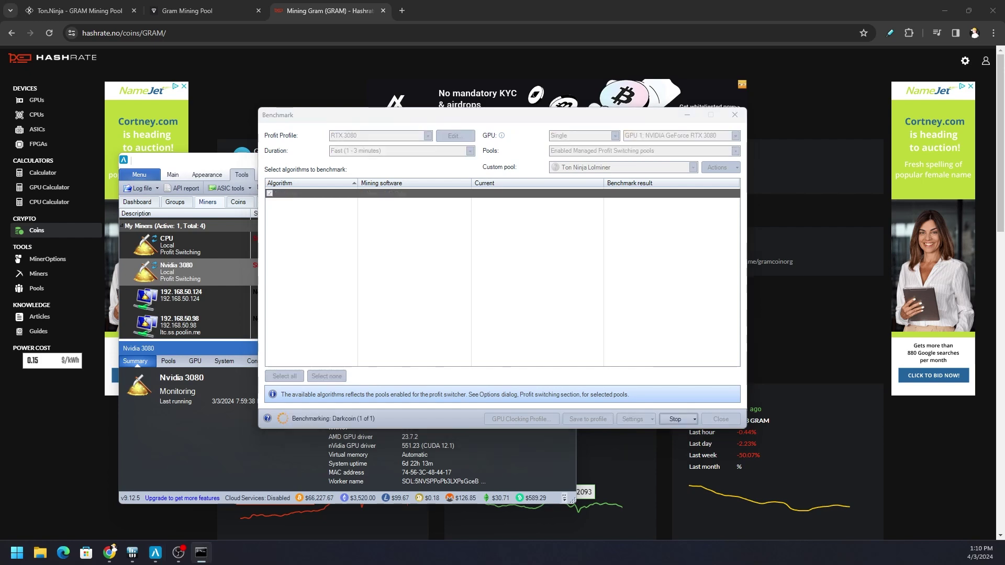
drag(832, 203, 266, 204)
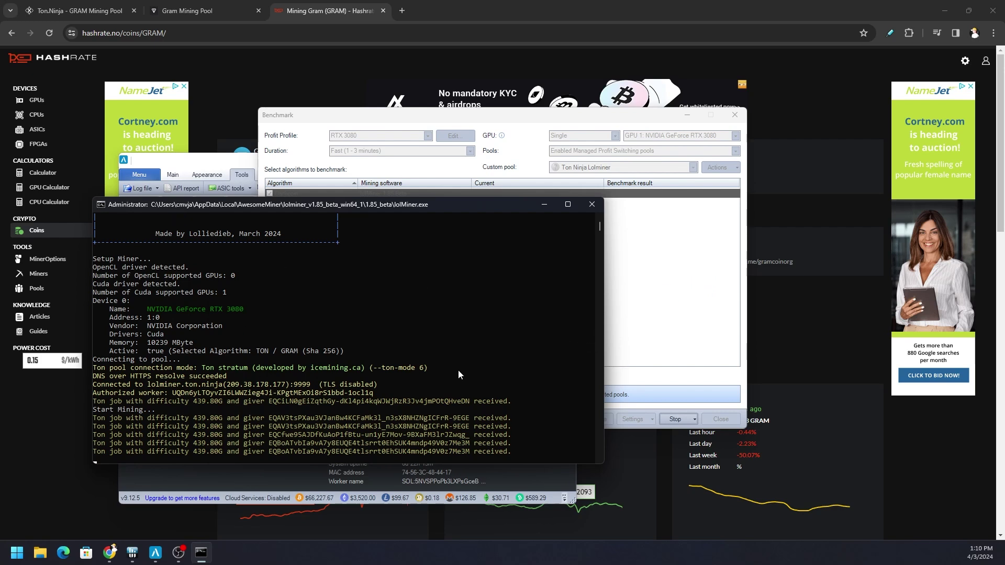
click(696, 390)
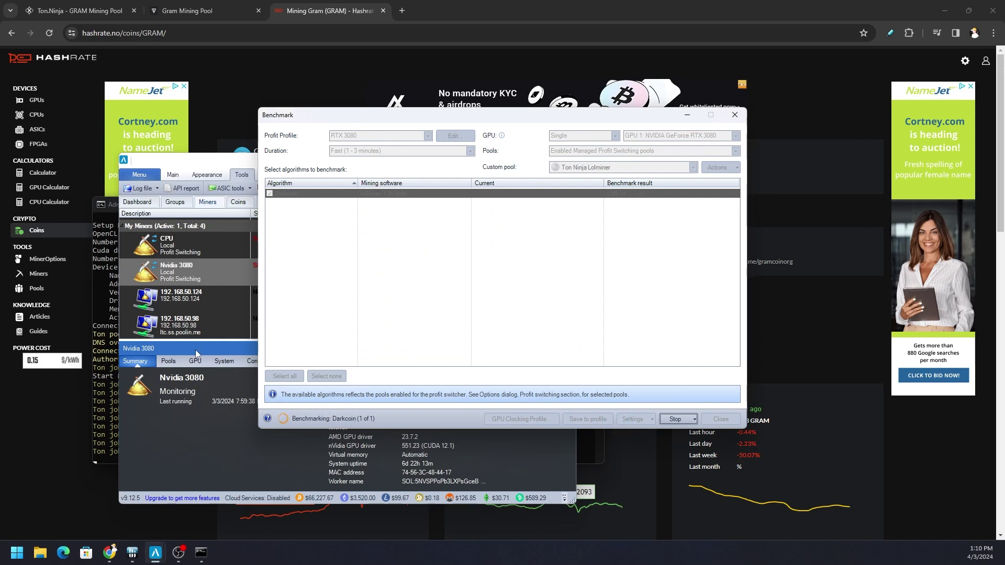
click(110, 207)
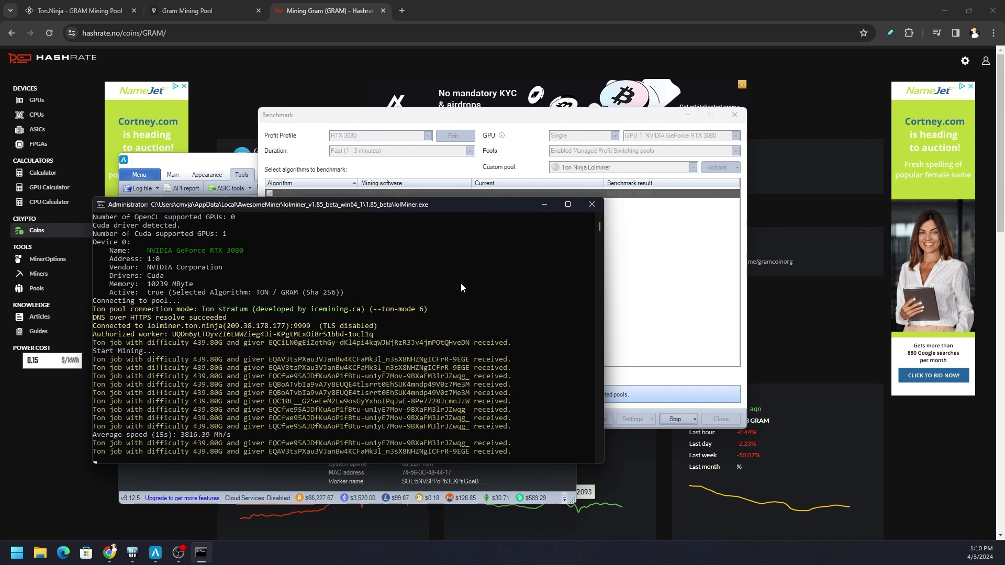
click(497, 5)
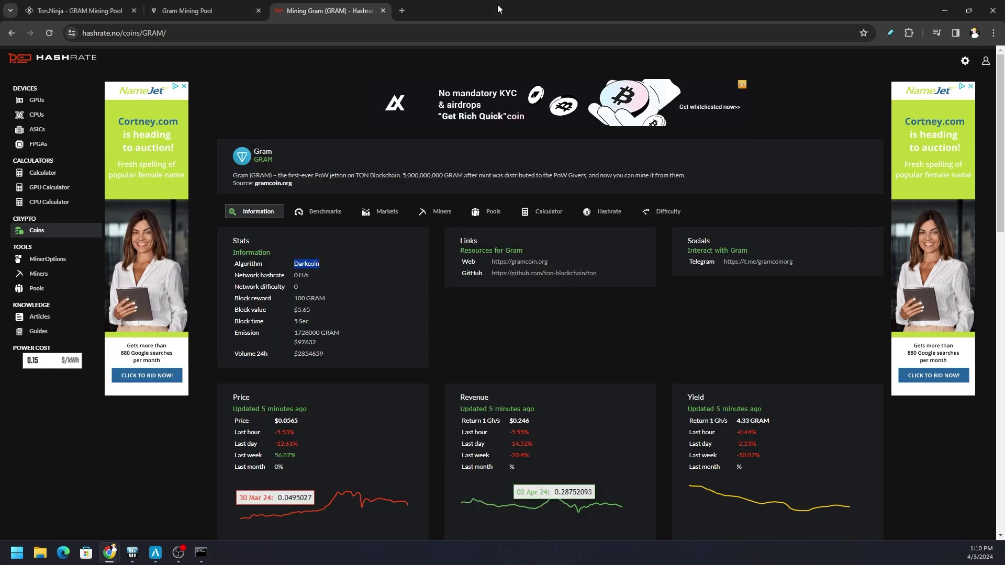
Open the RTX 3080 Gram benchmark and select its lolMiner options --coff 100 --cclk 1485 --mclk 810 --pl 200
click(542, 340)
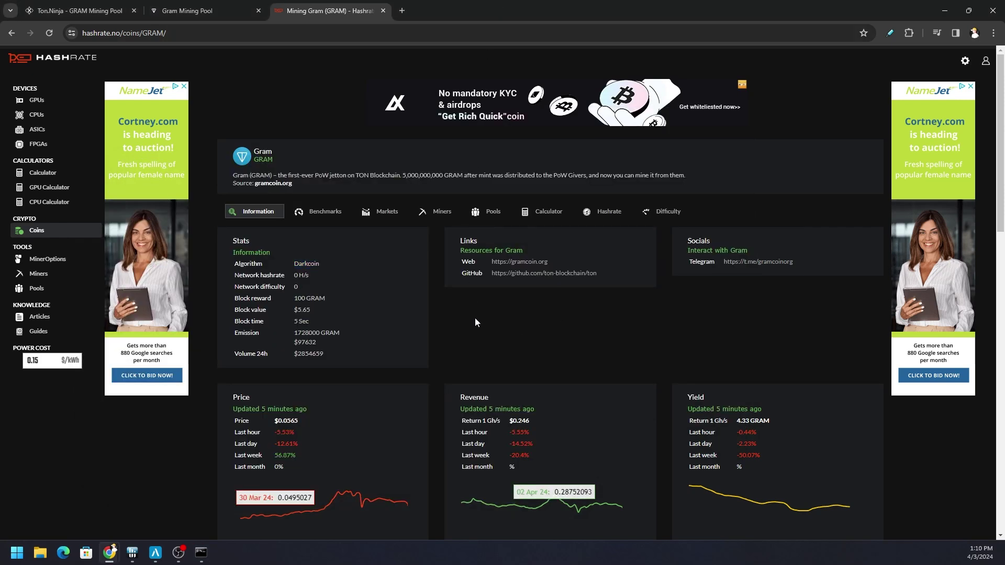
click(324, 215)
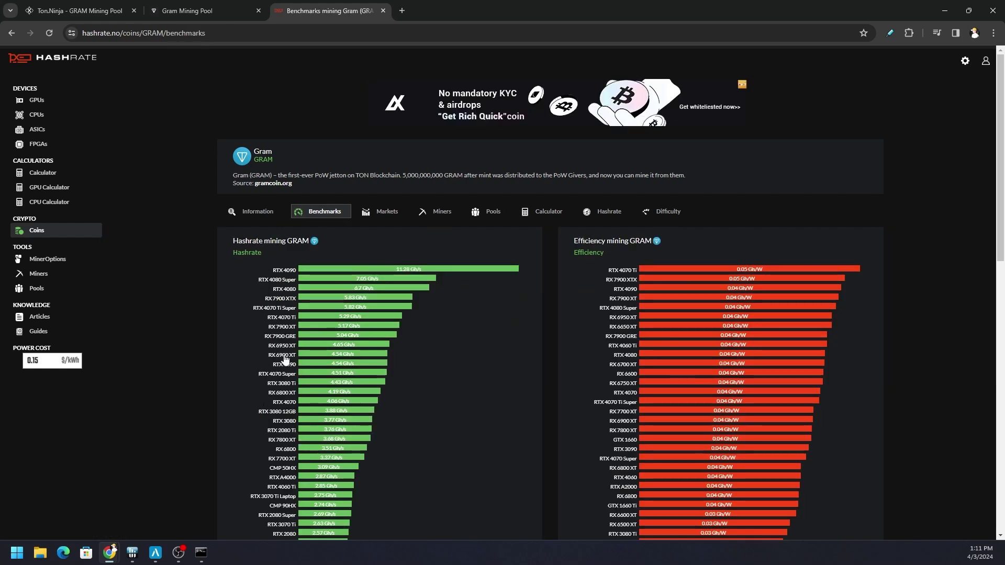
click(285, 422)
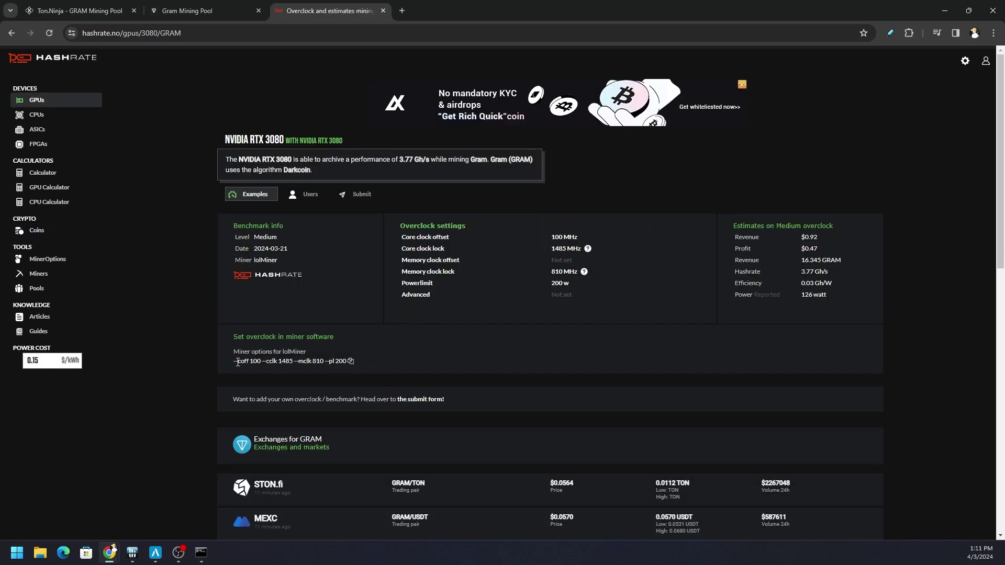
drag(231, 362, 355, 368)
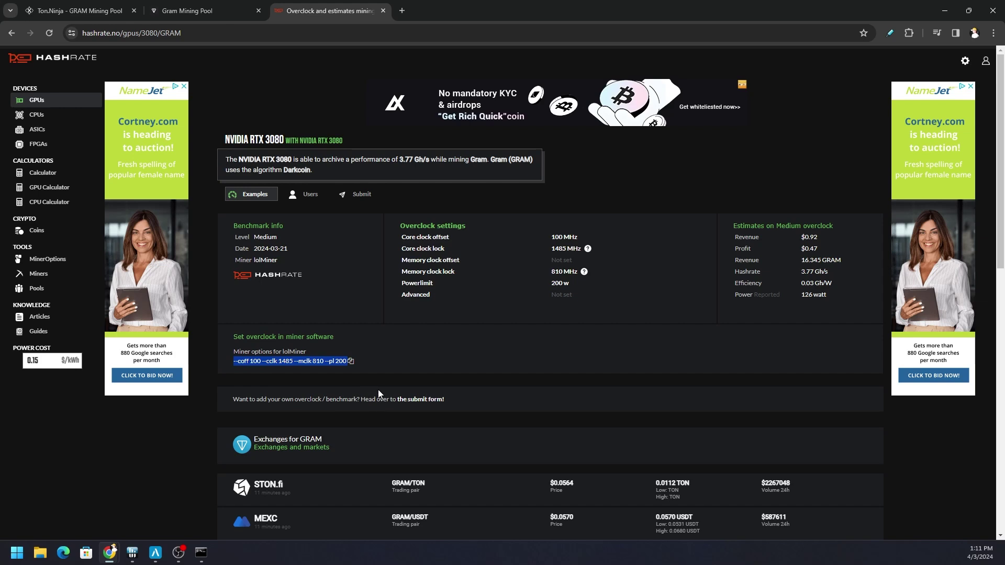
Copy the lolMiner overclock options and review the first Darkcoin result of 4.40 GH/s at 357 W
click(363, 360)
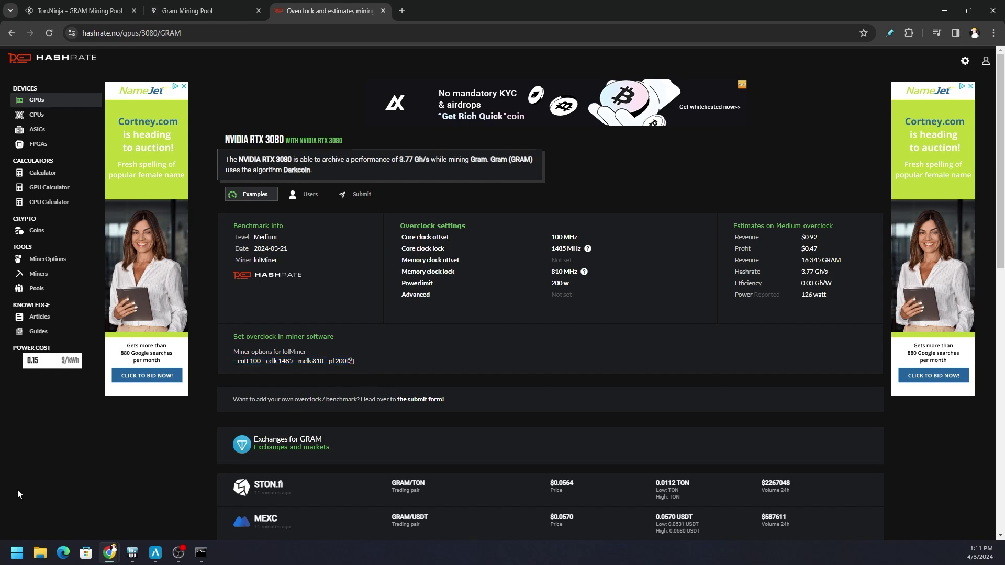
mouse_move(155, 553)
click(220, 502)
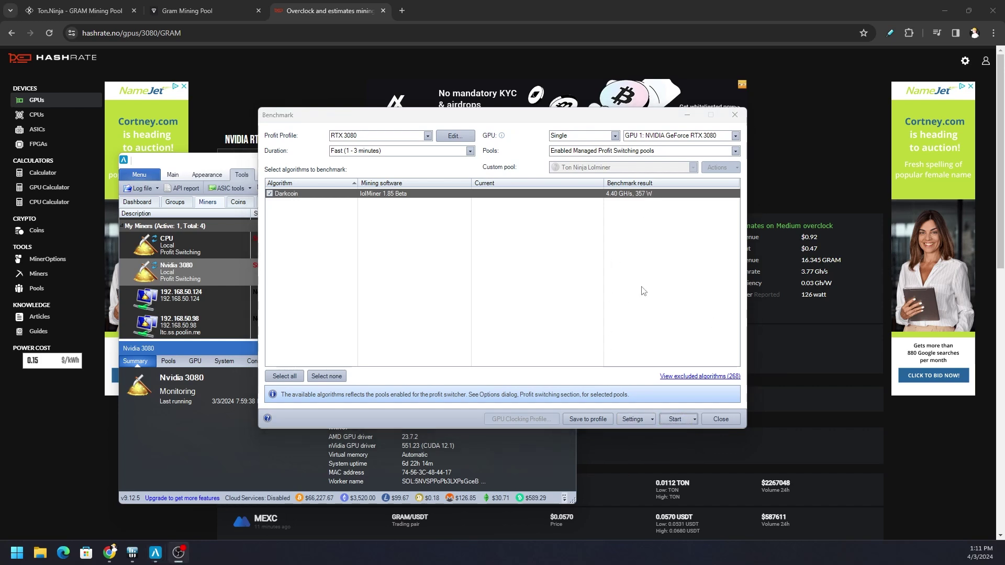
click(83, 414)
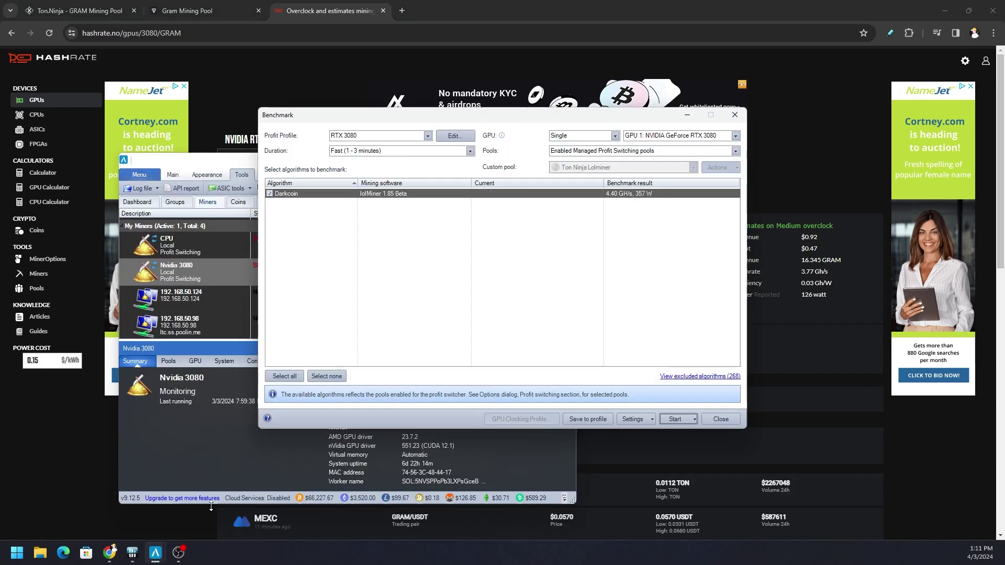
click(197, 491)
Start the benchmark with additional command-line arguments, pasting the copied overclock options
click(695, 421)
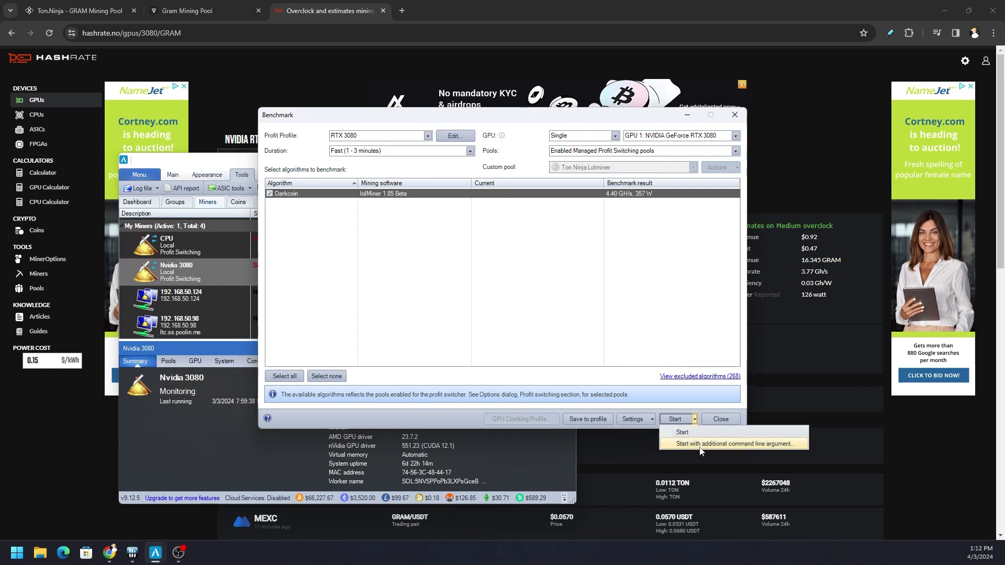
click(700, 446)
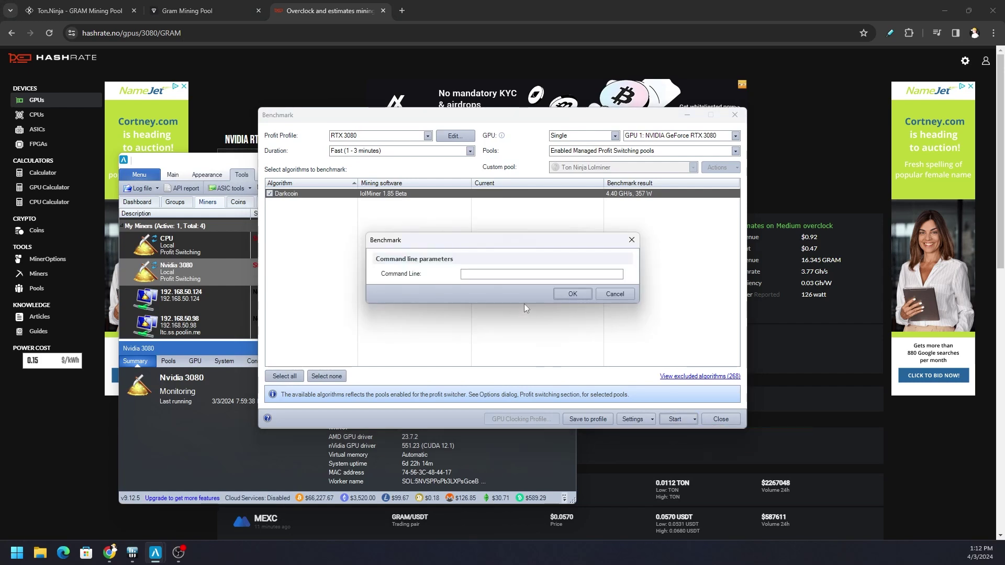
key(ctrl+v)
Rerun the overclocked Darkcoin benchmark and watch RTX 3080 sensor readings in HWiNFO64, declining the reorder prompt
click(578, 293)
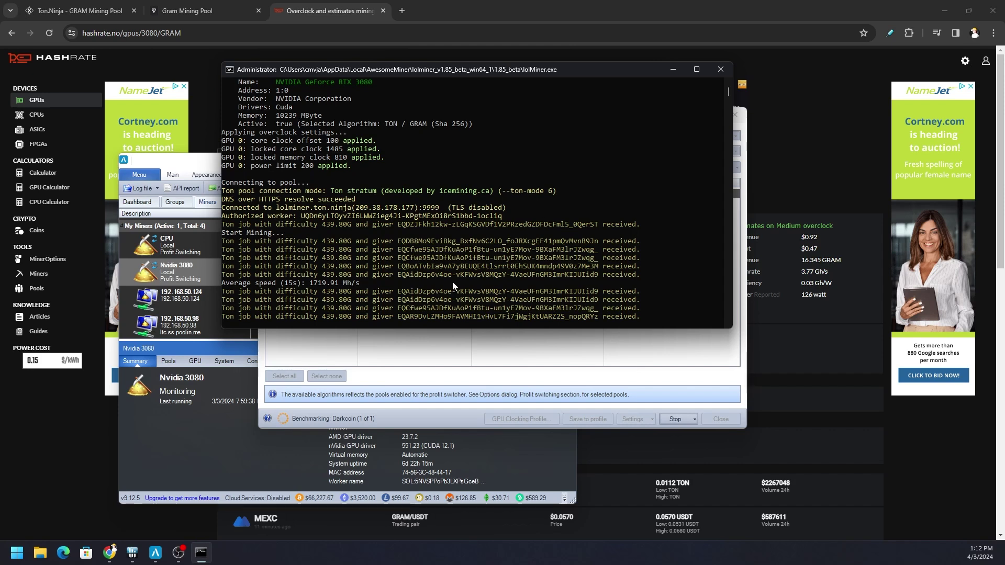
click(132, 555)
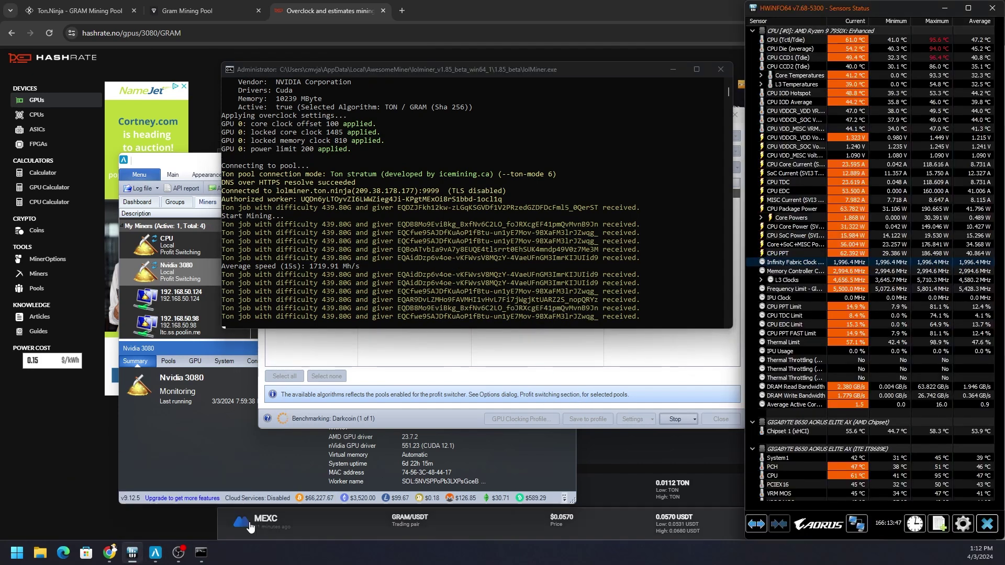
drag(993, 76, 996, 87)
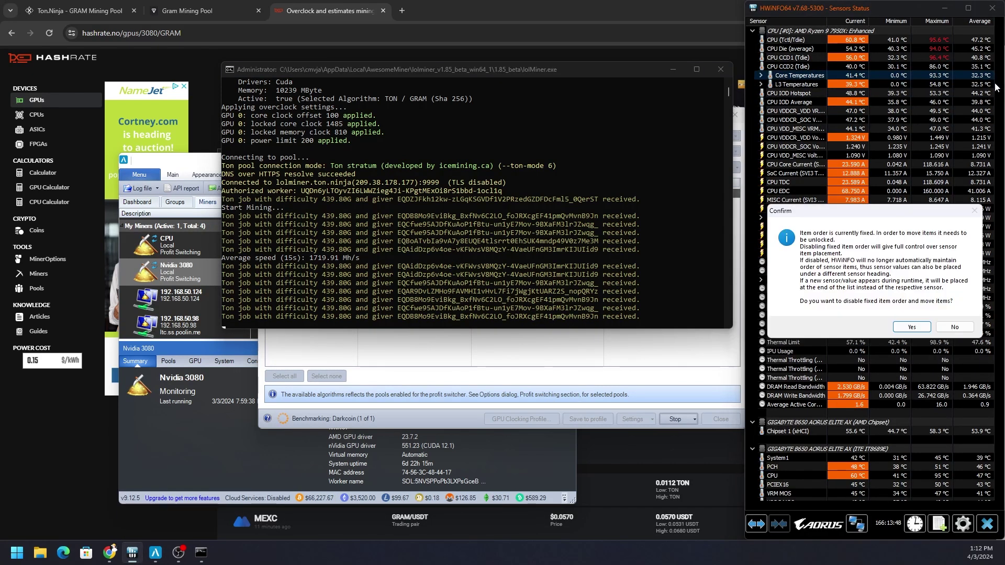
click(954, 327)
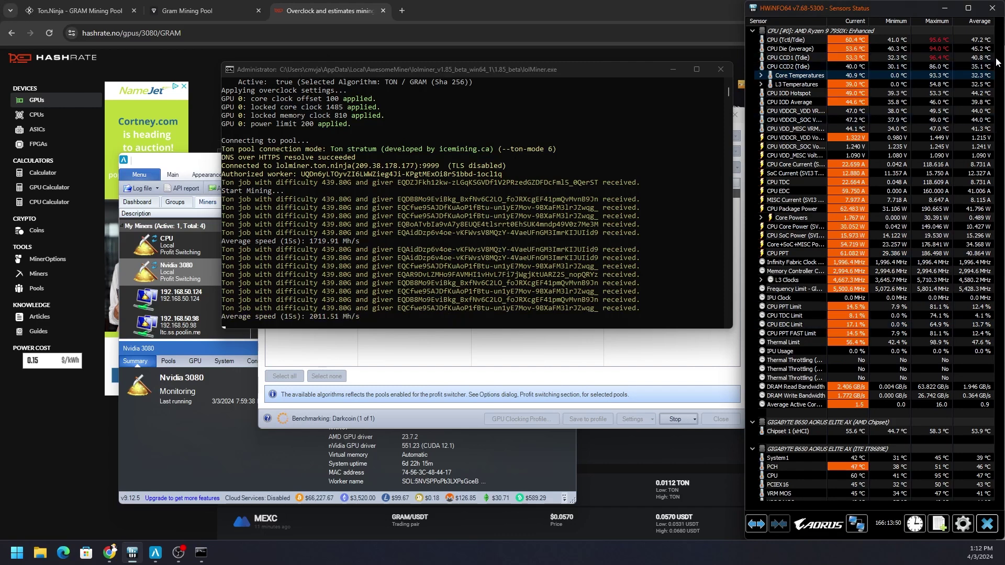
drag(999, 62, 999, 434)
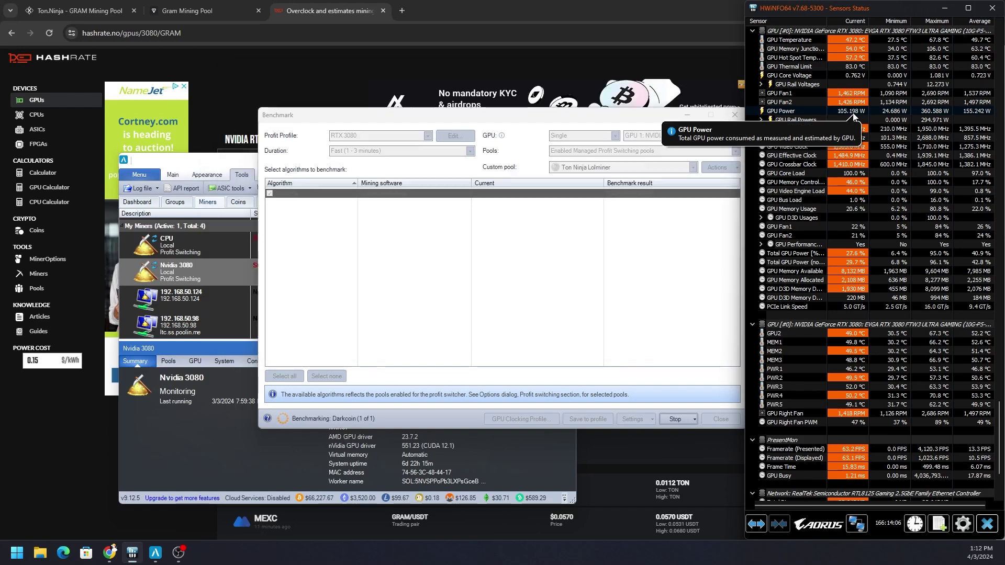
Save the 2.00 GH/s, 104 W Darkcoin result to the RTX 3080 profile and close the benchmark
click(626, 119)
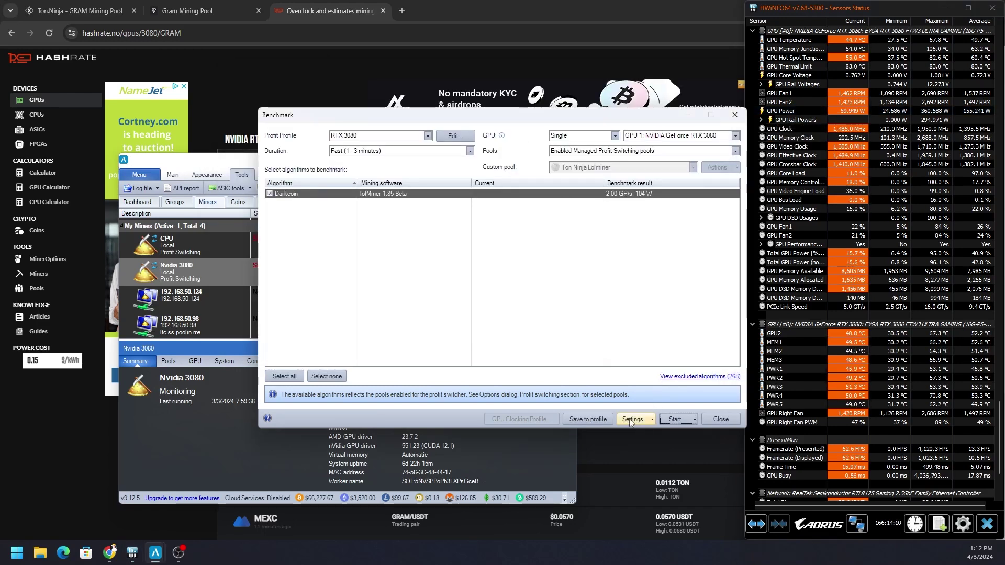
click(593, 422)
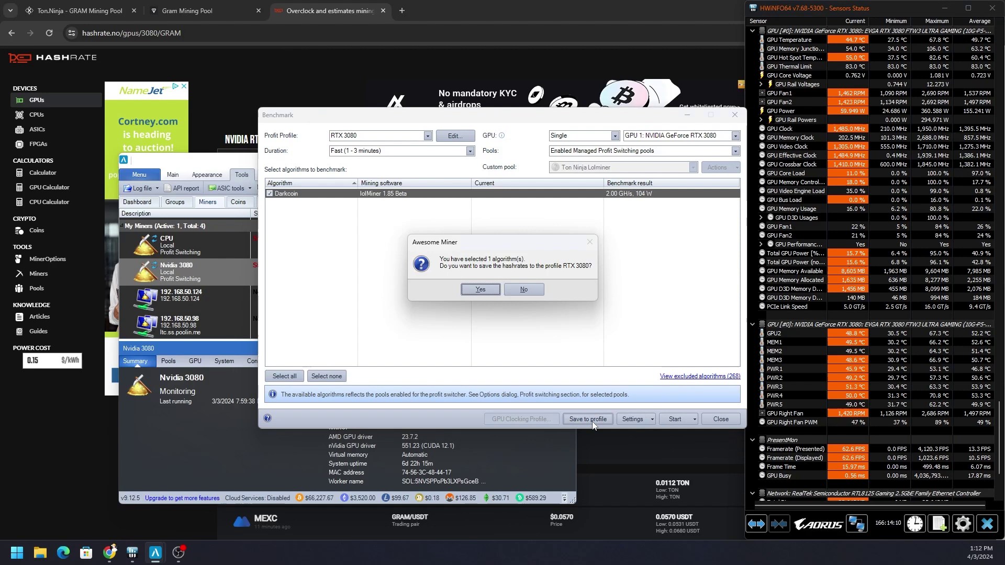
click(480, 289)
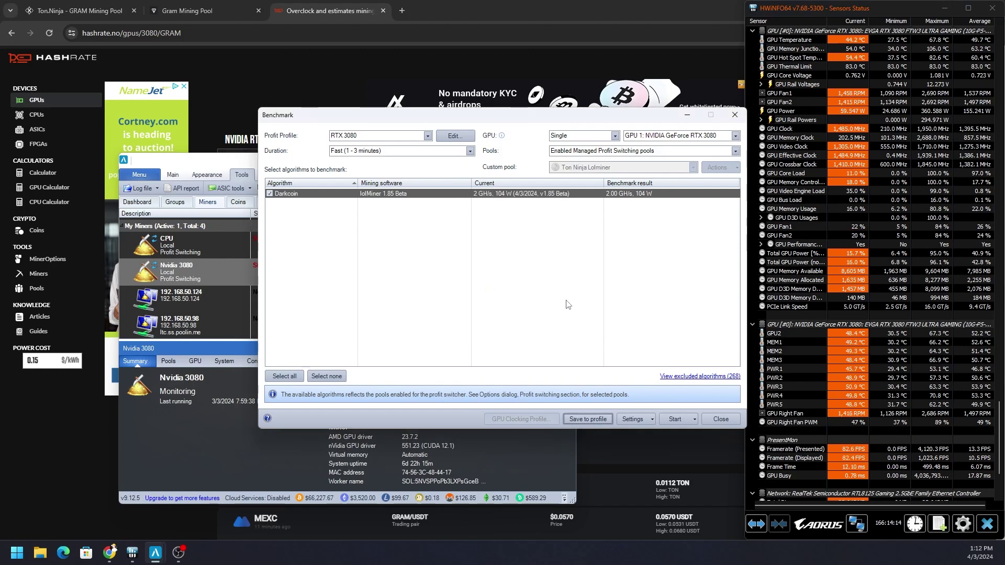
click(721, 420)
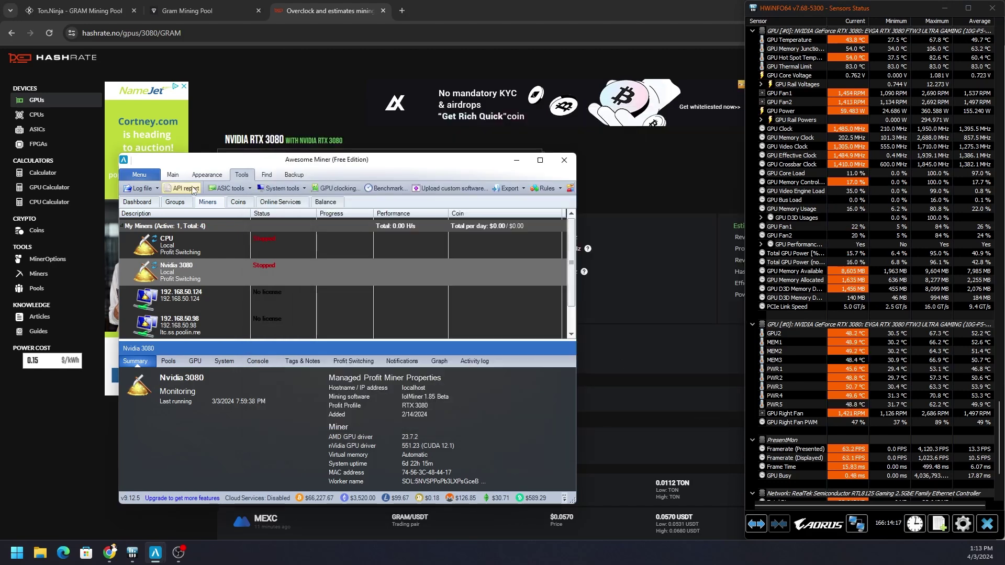
click(176, 176)
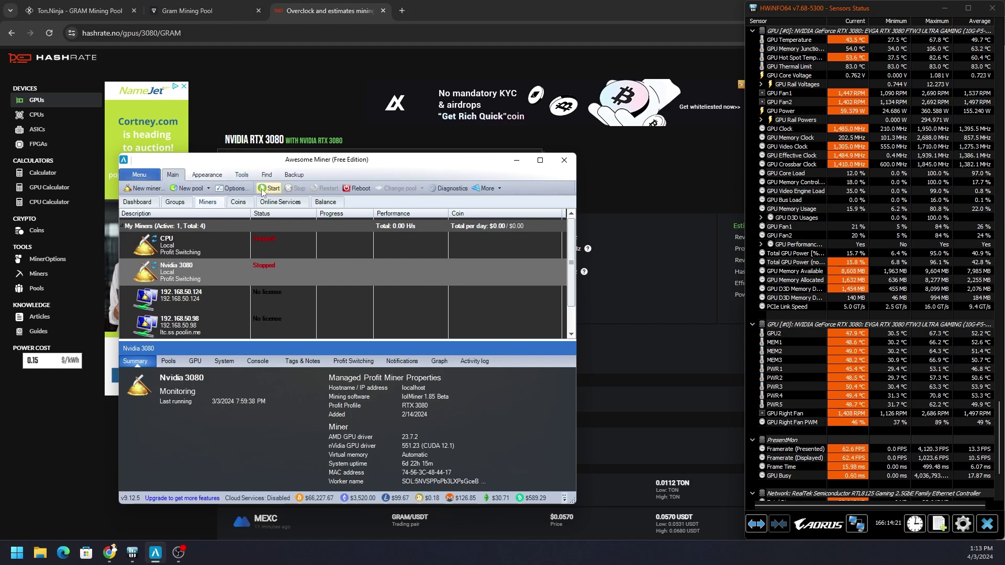
Open the RTX 3080 profit profile's Darkcoin algorithm settings from Options
click(234, 188)
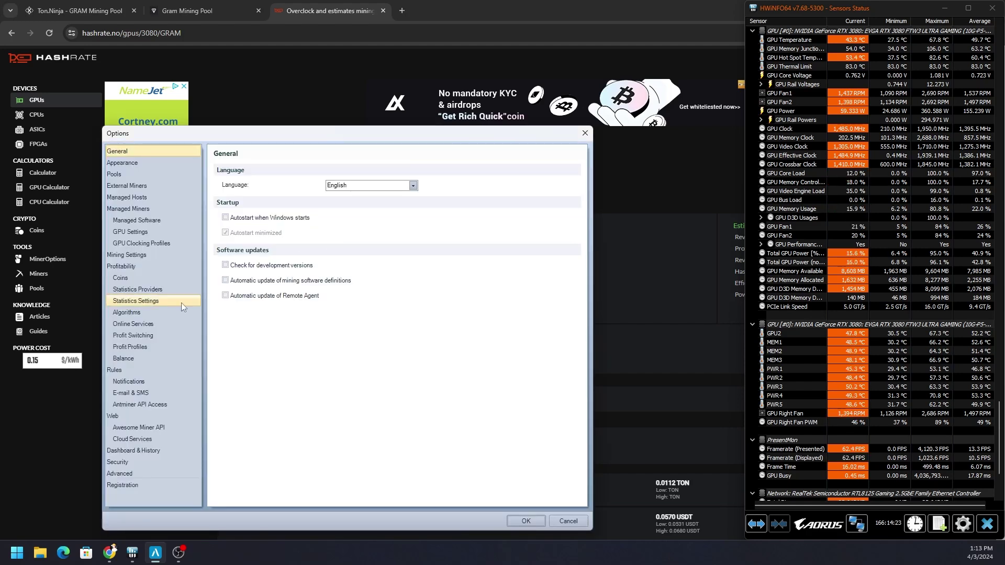
click(154, 344)
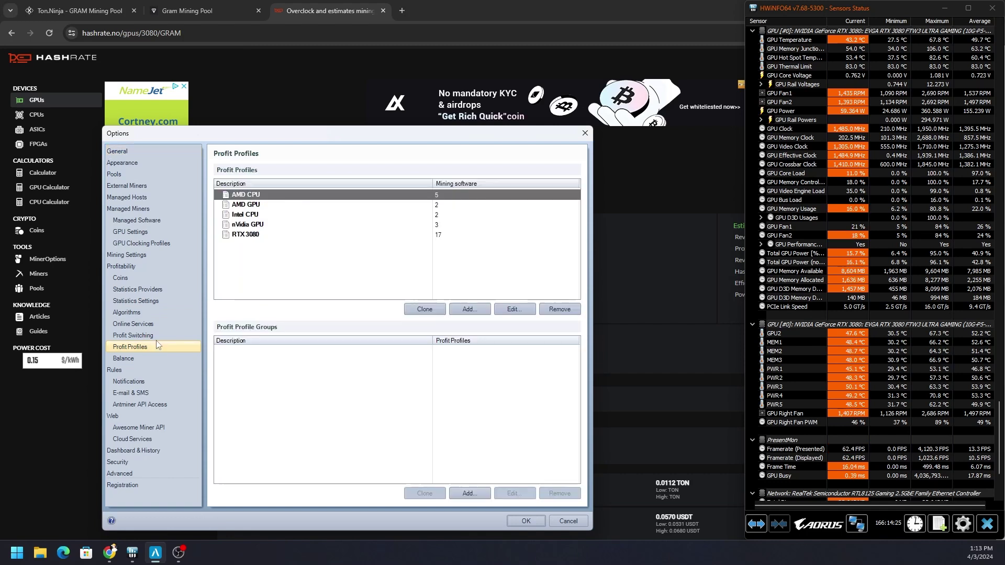
click(272, 236)
double_click(272, 237)
scroll(384, 258, down, 2)
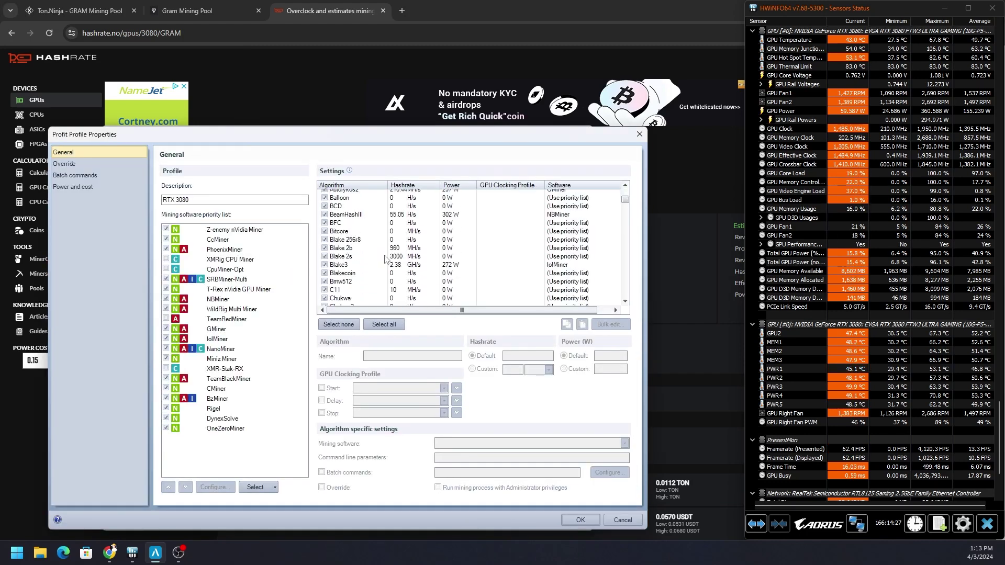
scroll(384, 258, down, 10)
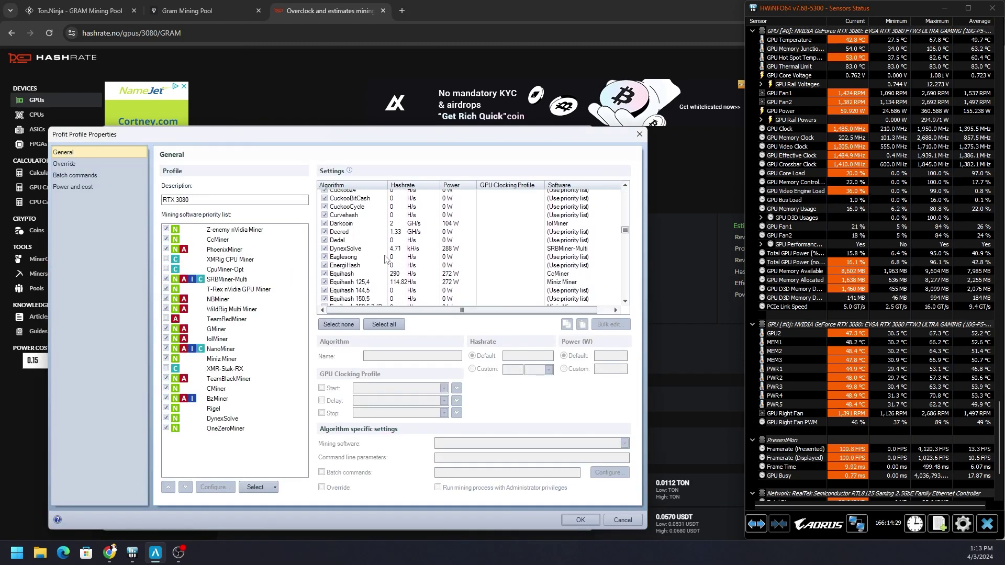
click(360, 203)
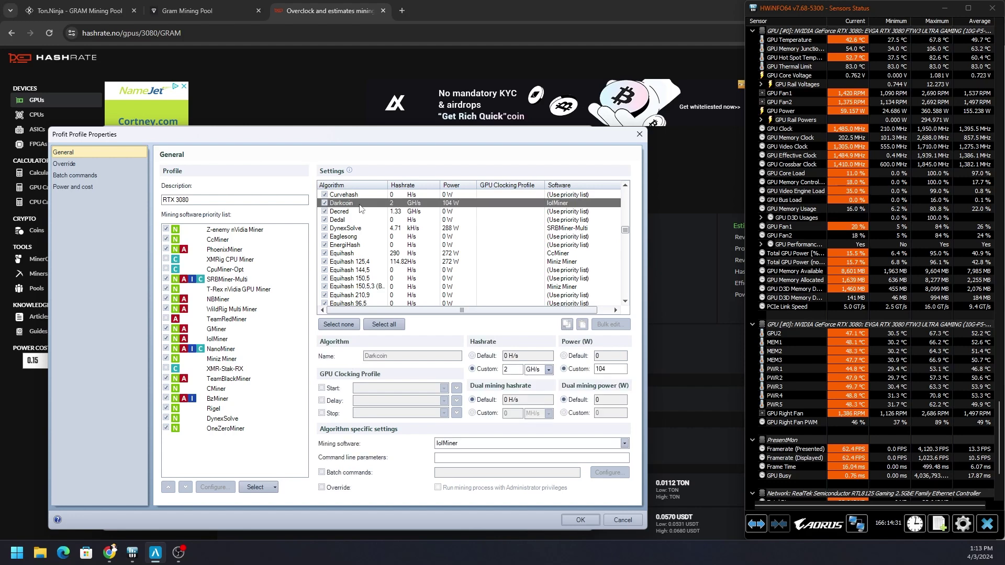
Paste the overclock arguments into Command line parameters and change the core clock from 1485 to 1600
click(470, 459)
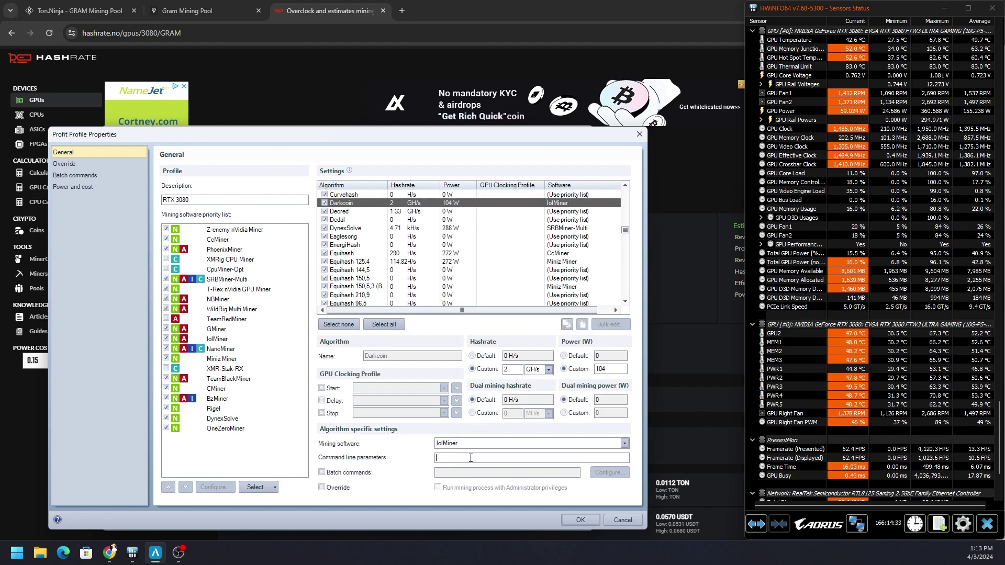
text(--coff 100 --cclk 1485 --mclk 810 --pl 200)
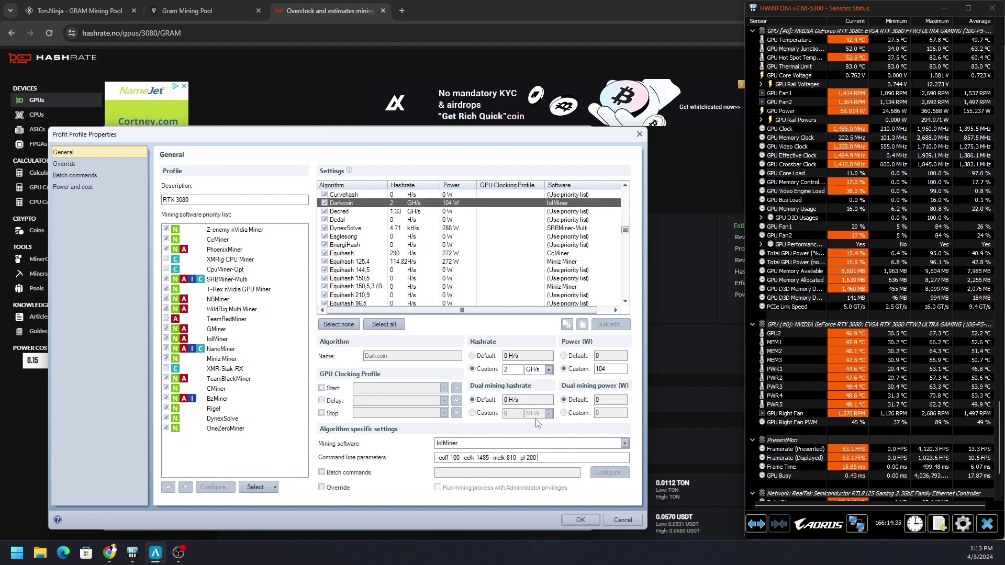
right_click(552, 456)
click(520, 458)
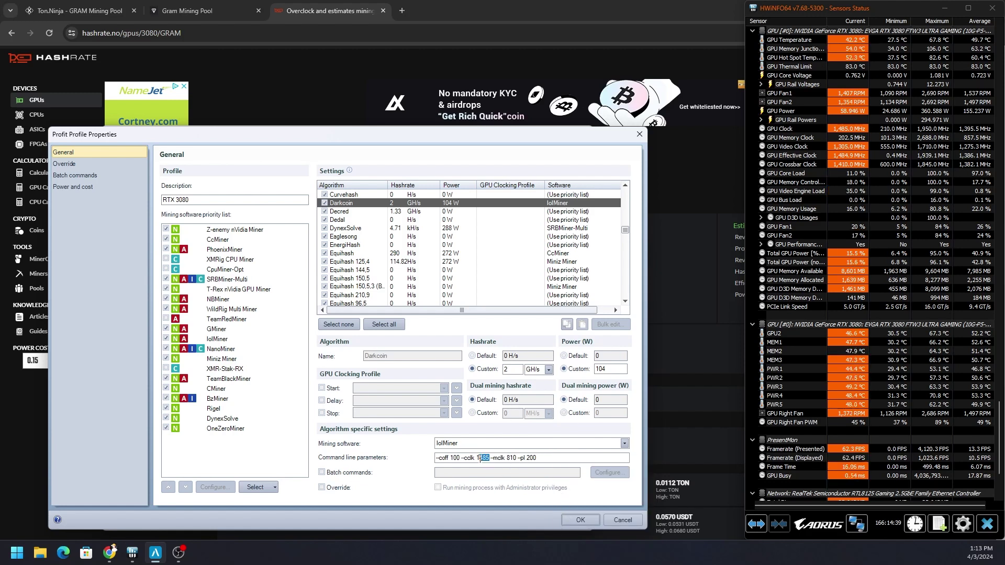
text(600)
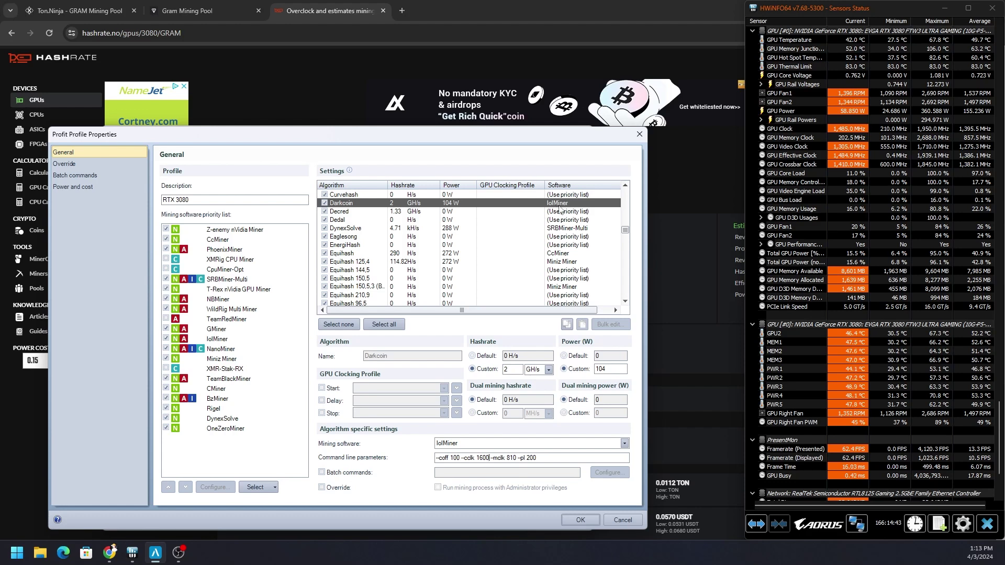
Keep lolMiner as Darkcoin's mining software and save the RTX 3080 profile
click(488, 444)
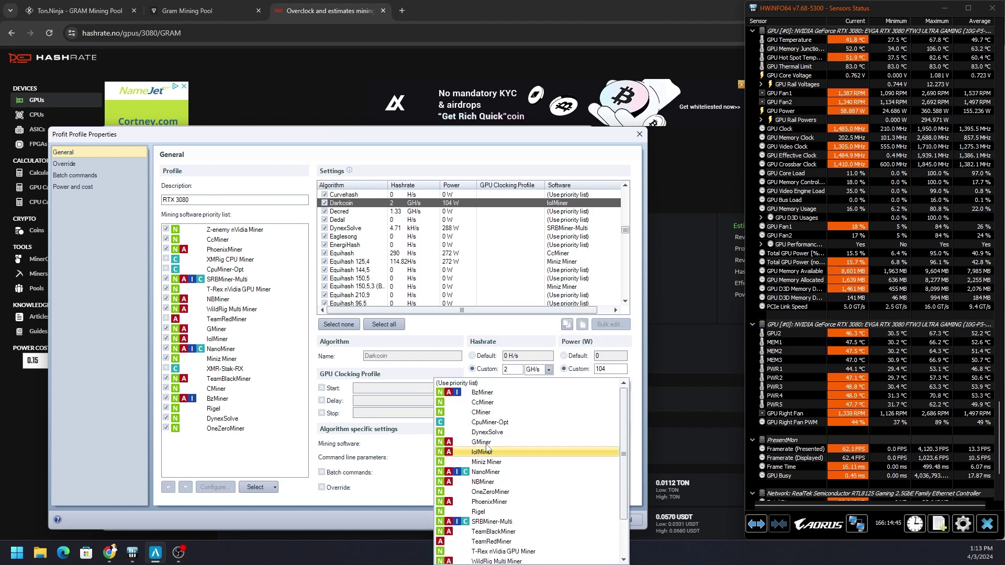
click(492, 451)
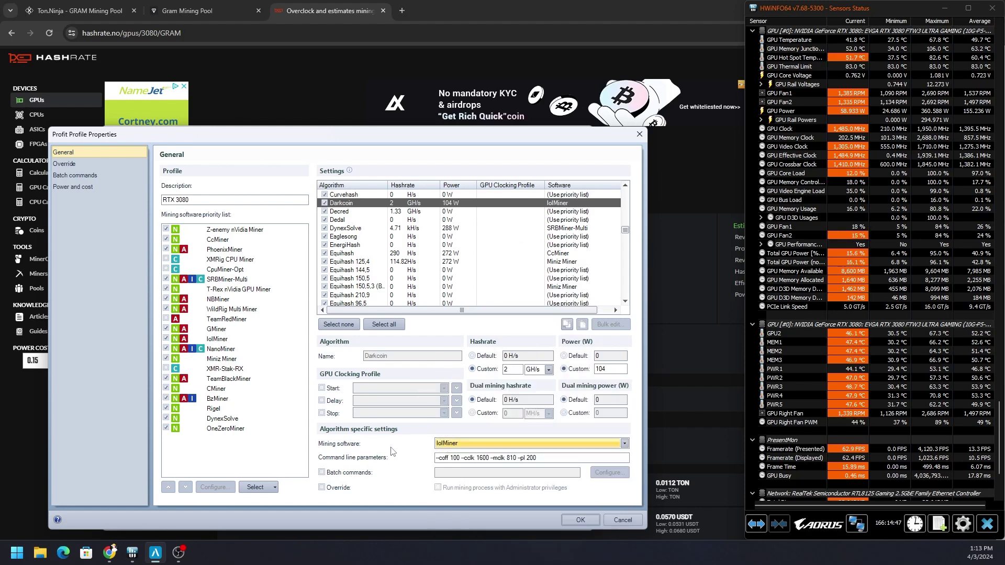
click(572, 446)
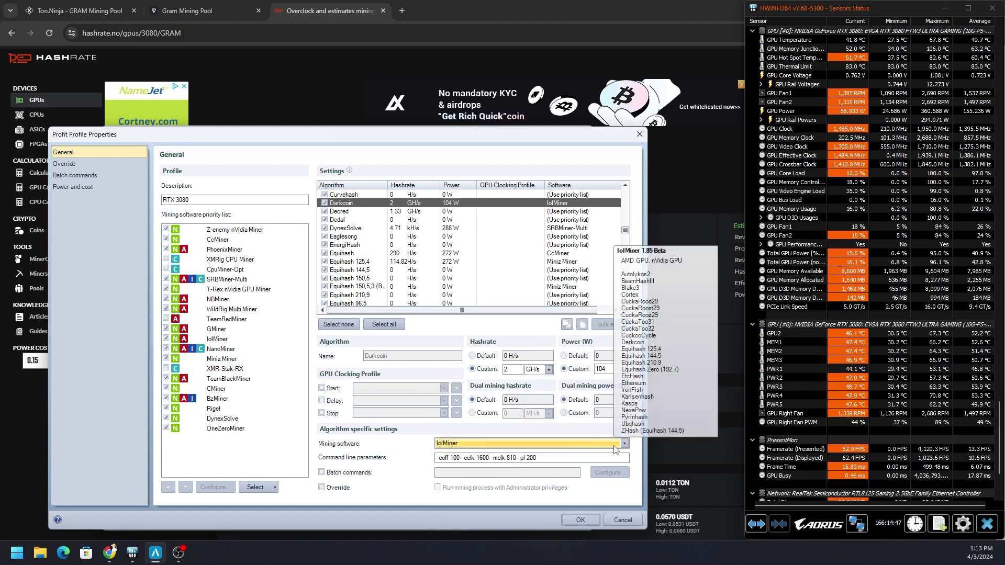
click(394, 449)
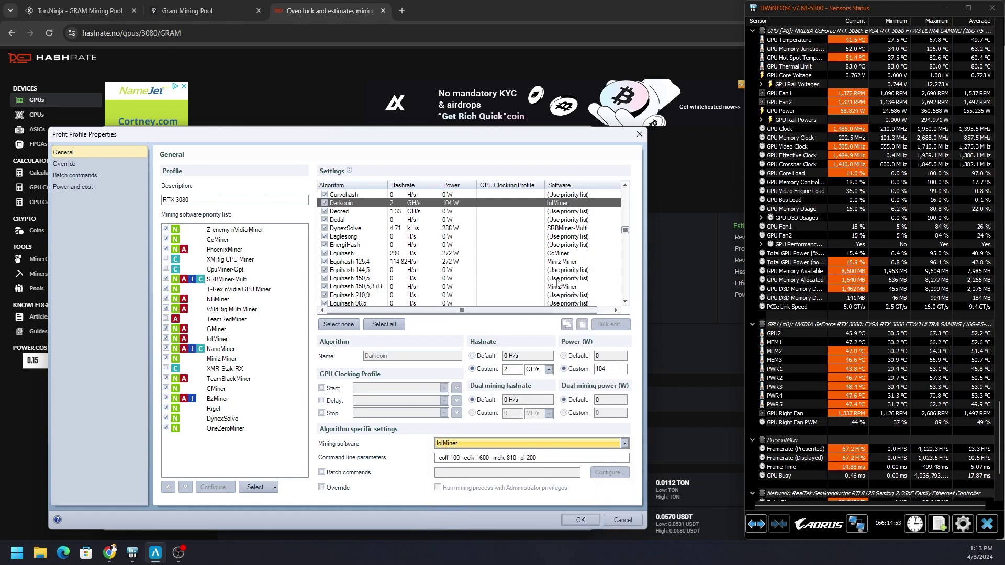
drag(535, 458, 423, 463)
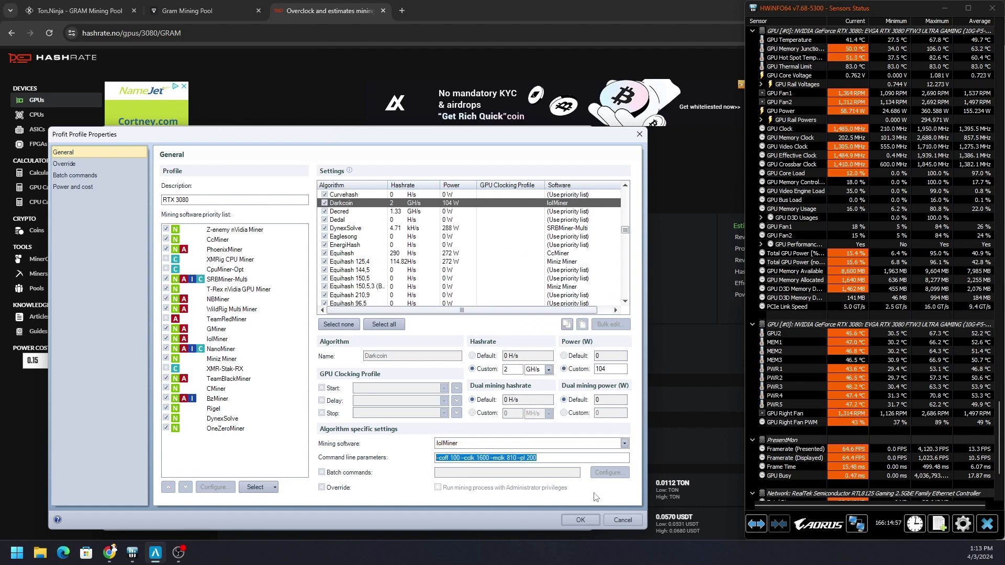
click(580, 520)
Close Options and move the lolMiner console aside to confirm core 1600, memory 810, power 200
click(570, 521)
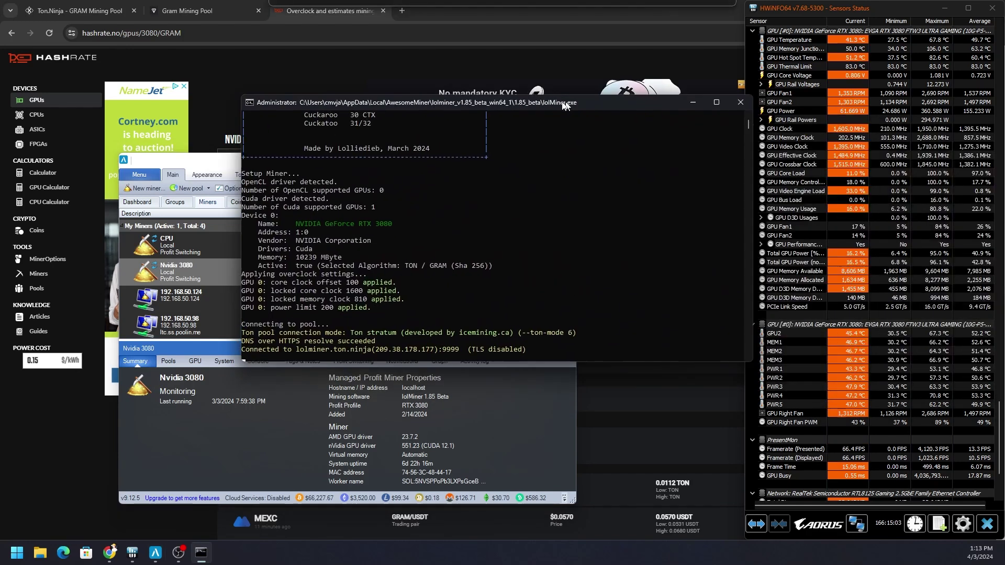
drag(566, 100, 448, 70)
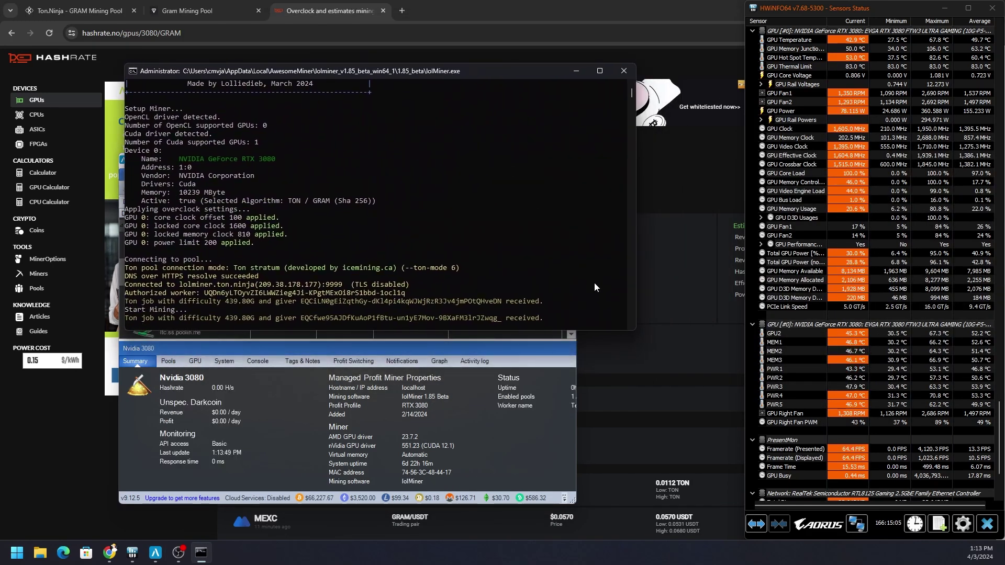